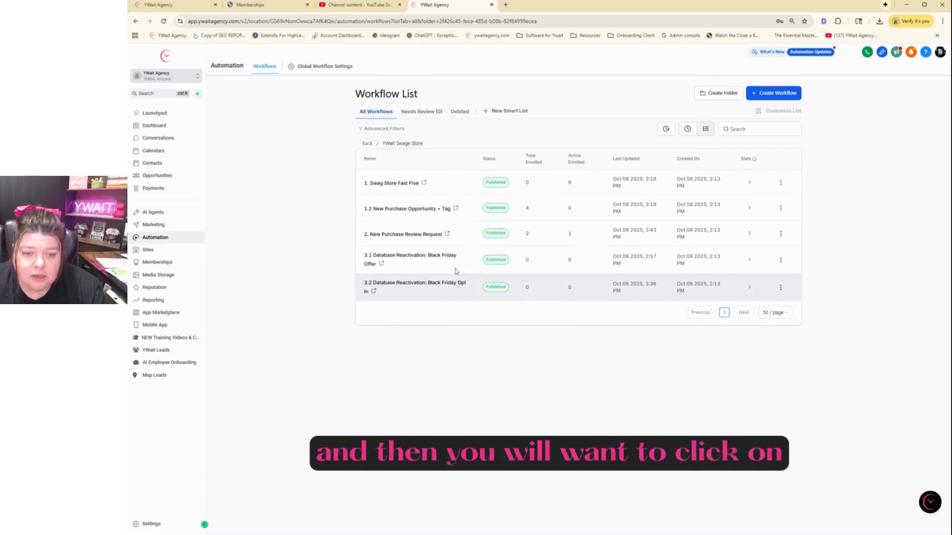
Open the 3.1 Database Reactivation: Black Friday Offer workflow from the YWait Swage Store list
{"action": "left_click", "coordinate": [412, 262]}
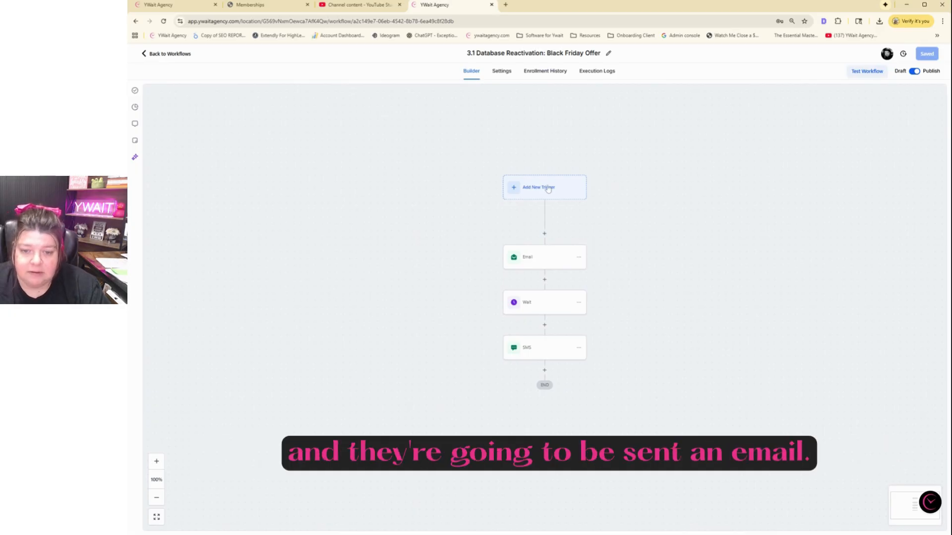
Read through the Email step's message, then check the Wait step's 0.1-minute time delay
{"action": "left_click", "coordinate": [541, 261]}
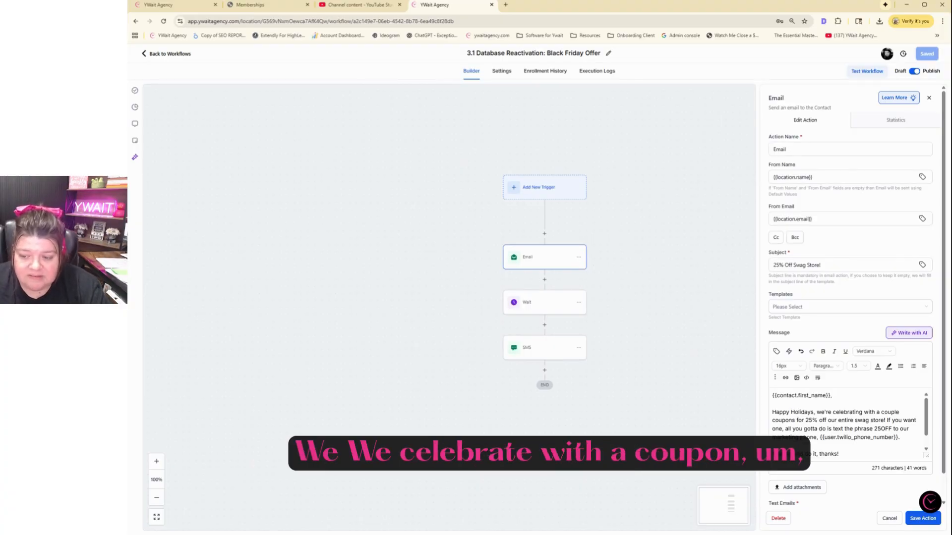
{"action": "scroll", "coordinate": [847, 421], "scroll_direction": "down", "scroll_amount": 1}
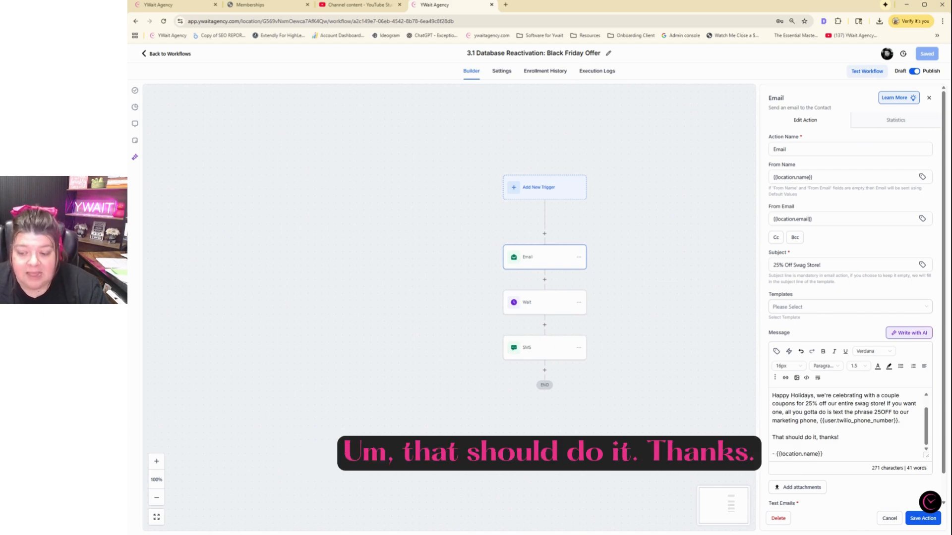
{"action": "scroll", "coordinate": [857, 297], "scroll_direction": "down", "scroll_amount": 1}
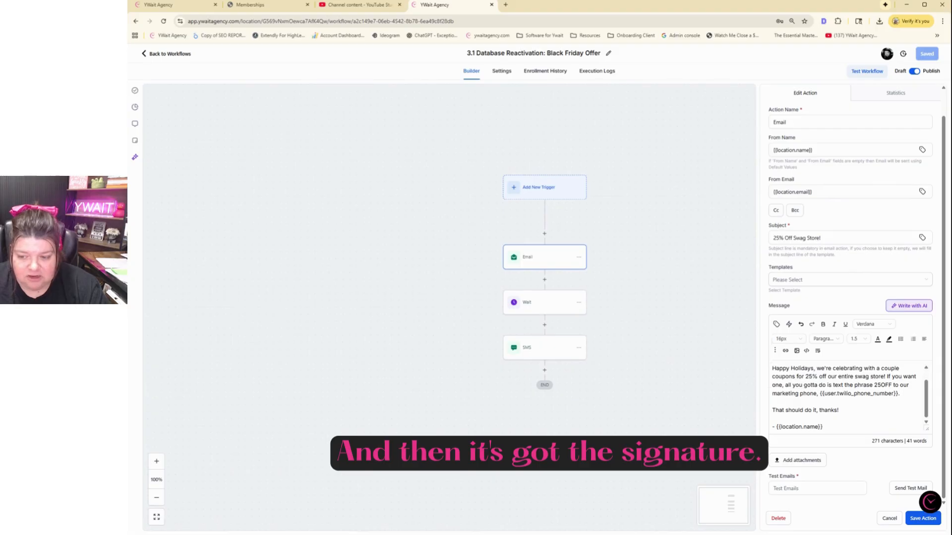
{"action": "scroll", "coordinate": [845, 394], "scroll_direction": "up", "scroll_amount": 1}
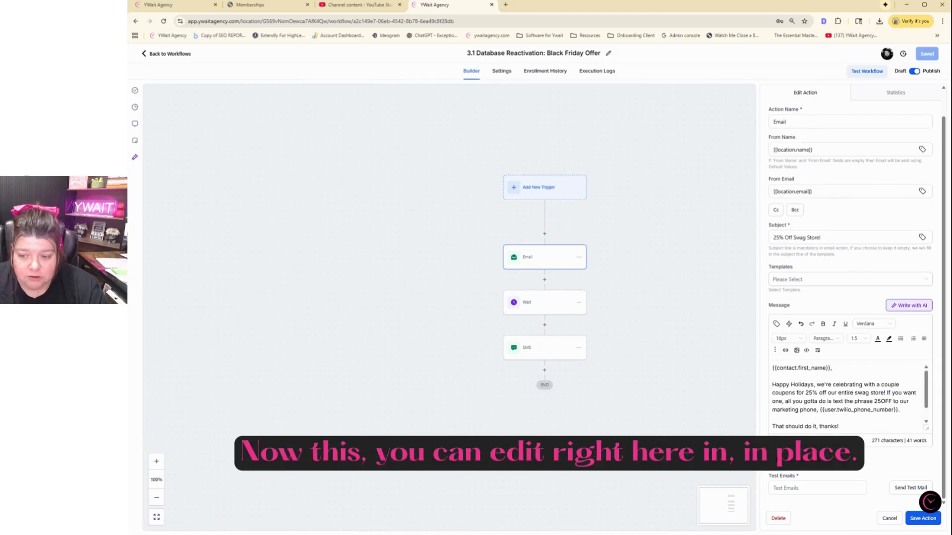
{"action": "scroll", "coordinate": [845, 385], "scroll_direction": "down", "scroll_amount": 1}
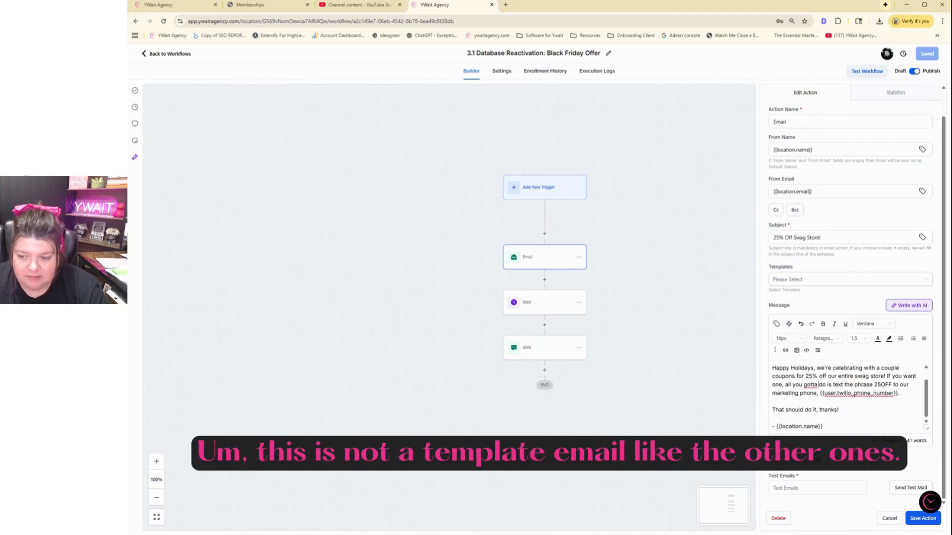
{"action": "scroll", "coordinate": [843, 392], "scroll_direction": "up", "scroll_amount": 1}
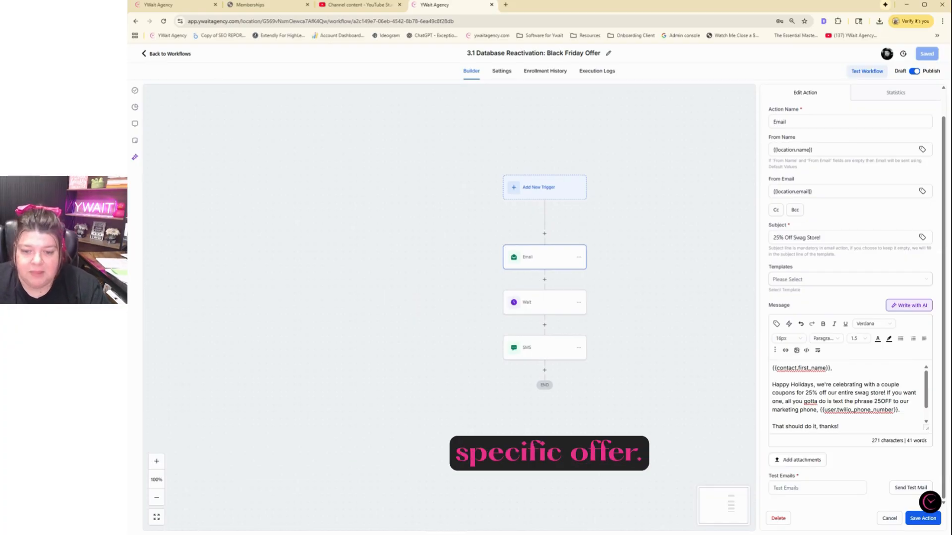
{"action": "left_click", "coordinate": [563, 309]}
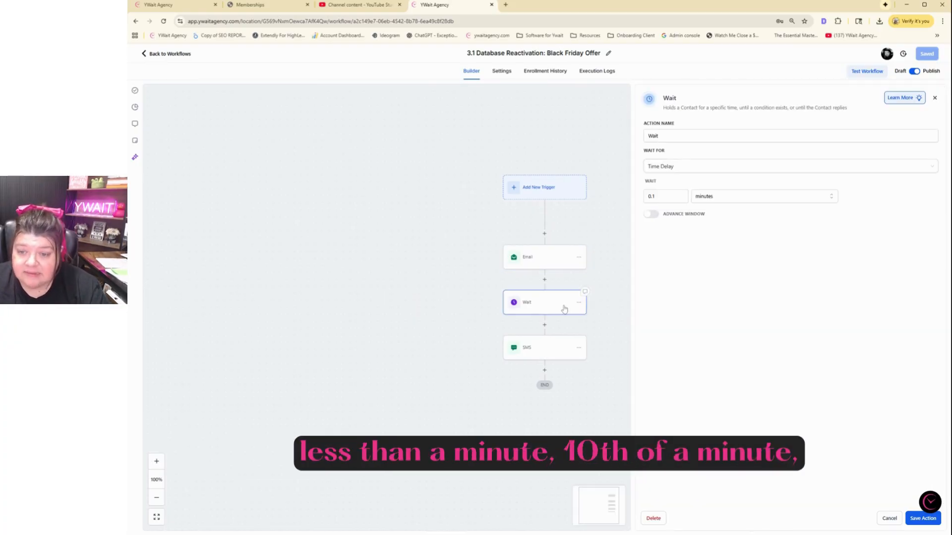
Review the 3.1 SMS message's reply instruction, then open the 3.2 Black Friday Opt In workflow
{"action": "left_click", "coordinate": [563, 351]}
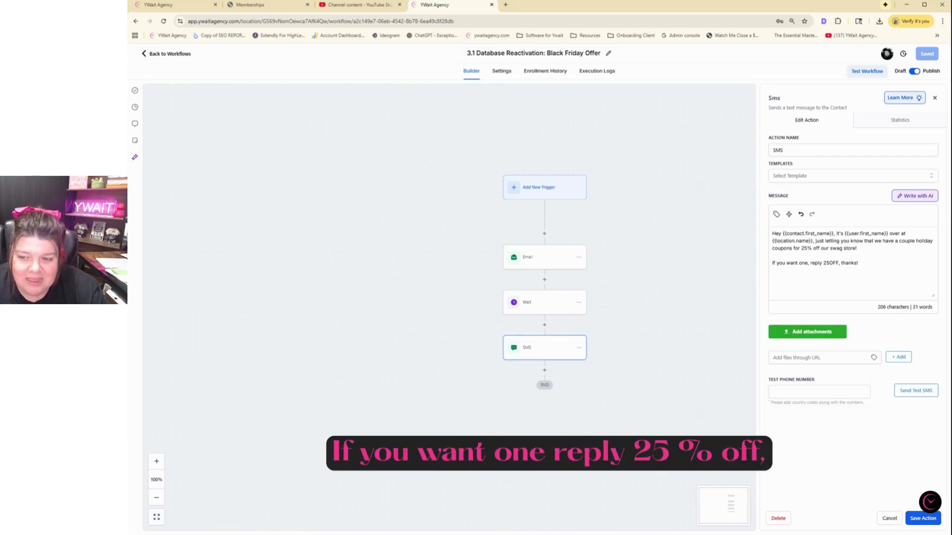
{"action": "mouse_move", "coordinate": [857, 249]}
{"action": "left_mouse_down"}
{"action": "mouse_move", "coordinate": [806, 249]}
{"action": "mouse_move", "coordinate": [798, 263]}
{"action": "left_mouse_up"}
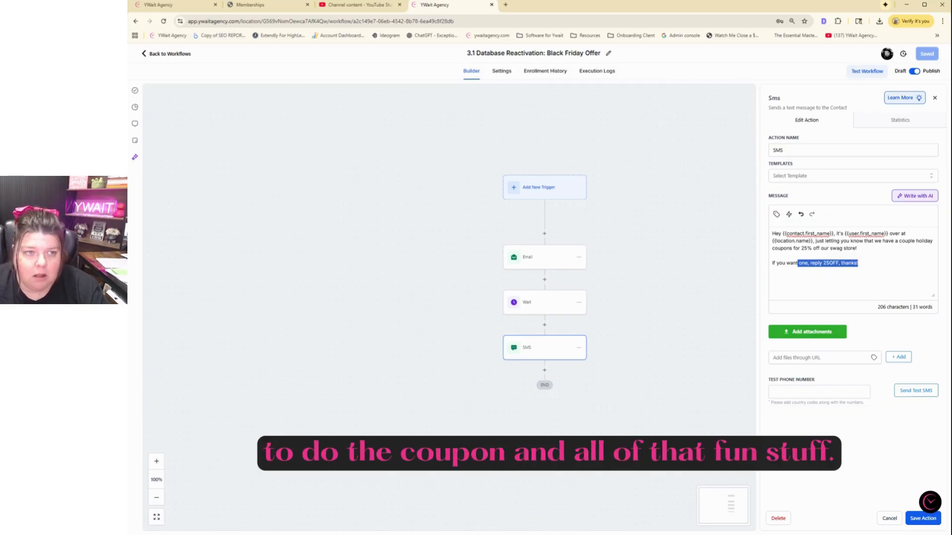
{"action": "left_click", "coordinate": [167, 57]}
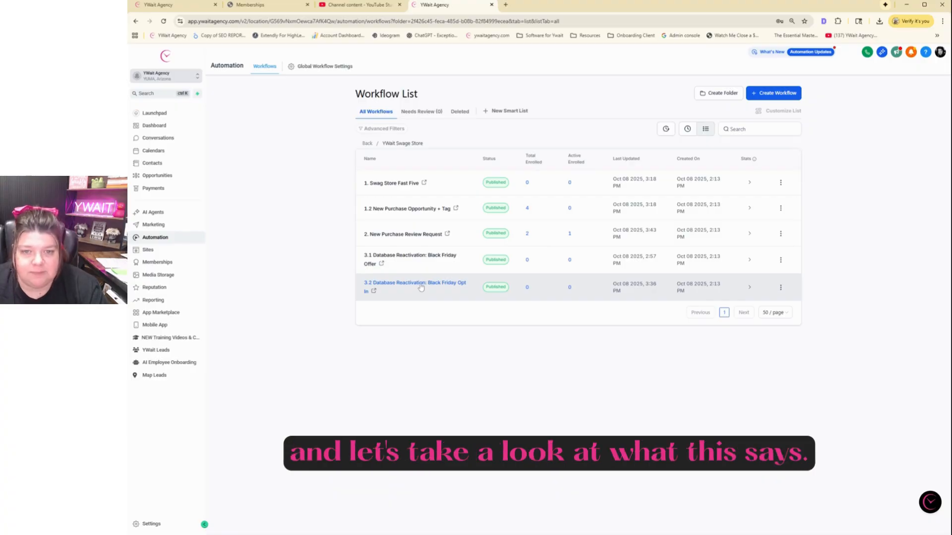
{"action": "left_click", "coordinate": [422, 286]}
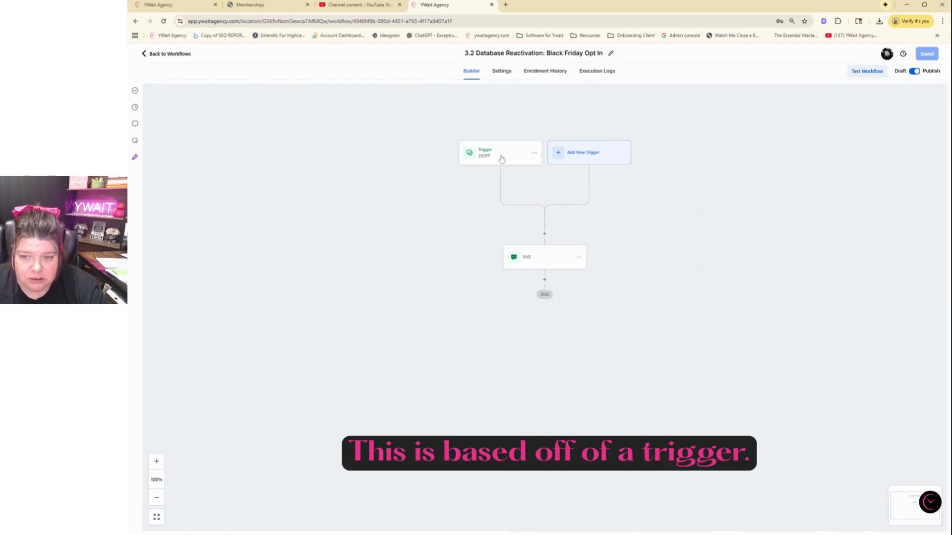
Check the trigger's 25OFF exact-match reply filter and the SMS's HOLIDAY25 code, then go to Payments
{"action": "left_click", "coordinate": [501, 158]}
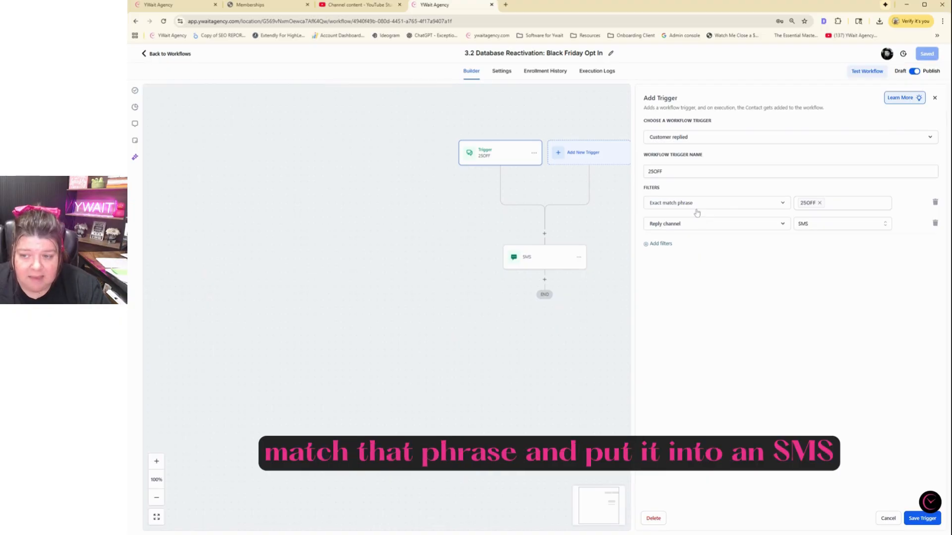
{"action": "left_click", "coordinate": [802, 205]}
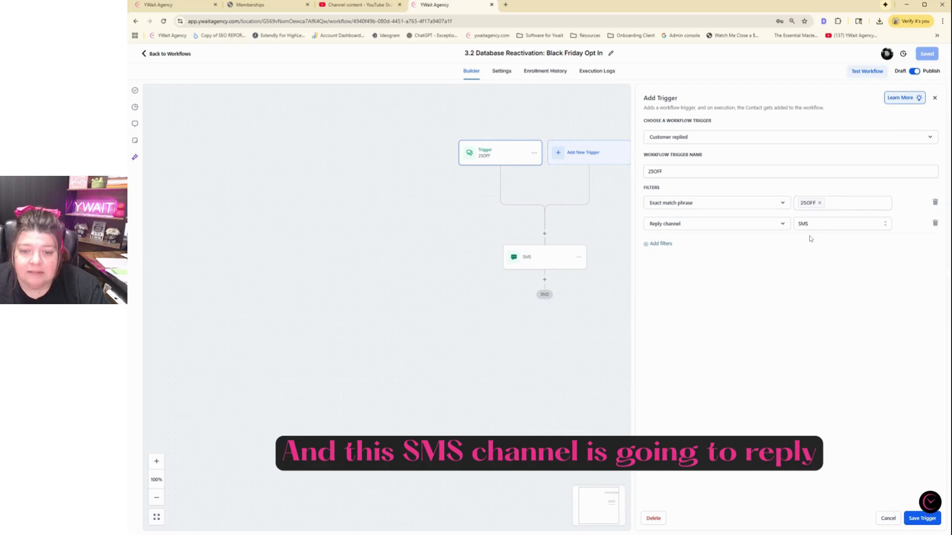
{"action": "left_click", "coordinate": [531, 263]}
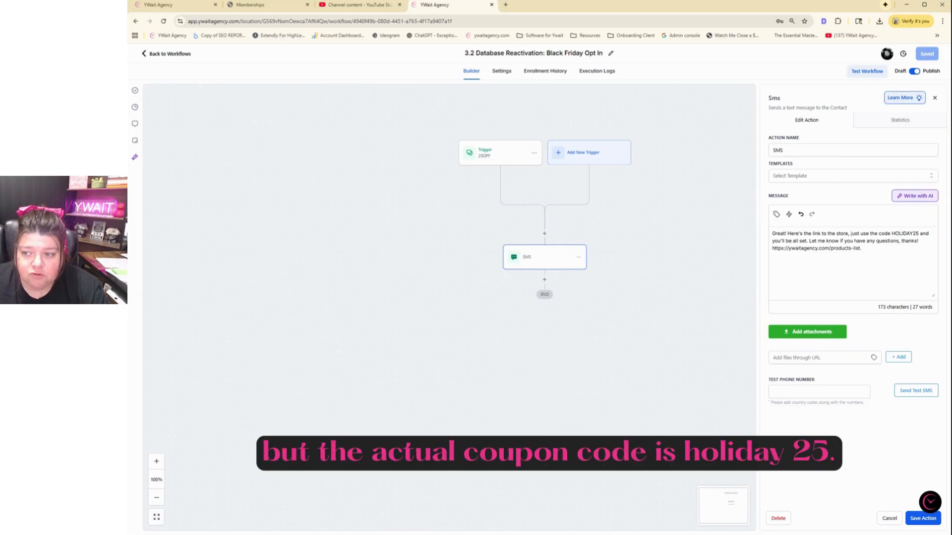
{"action": "left_click_drag", "start_coordinate": [918, 233], "coordinate": [891, 233]}
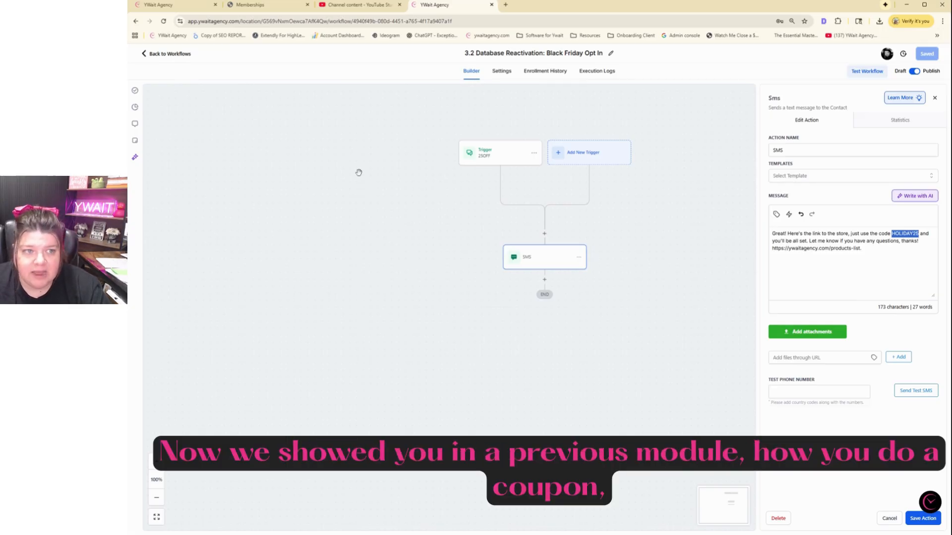
{"action": "left_click", "coordinate": [171, 54]}
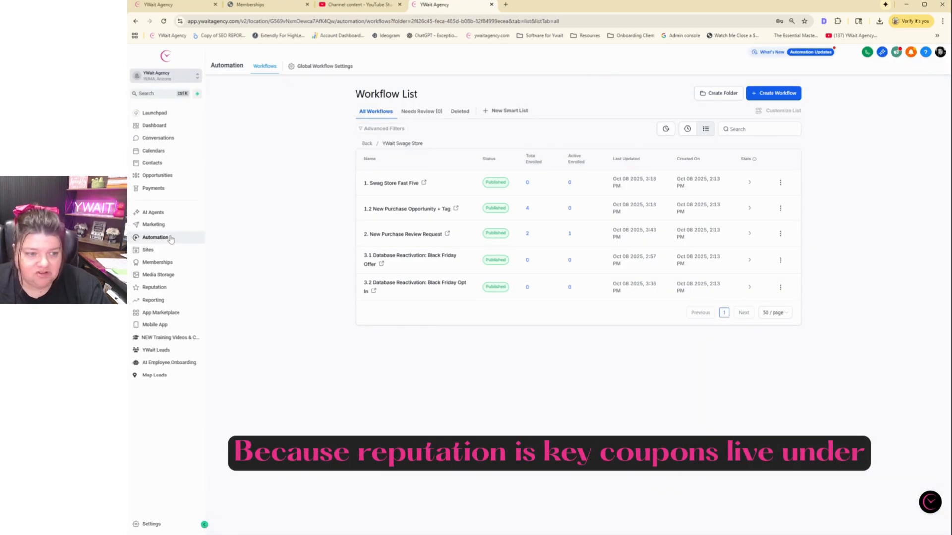
{"action": "left_click", "coordinate": [153, 188]}
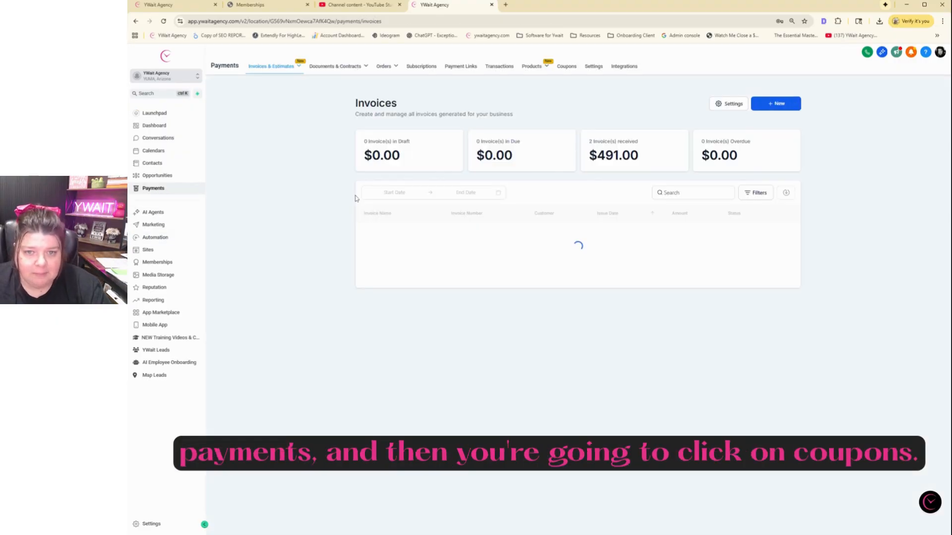
Open the HOLIDAY25 coupon from the Coupons tab to inspect its 25% details, then return
{"action": "left_click", "coordinate": [567, 67]}
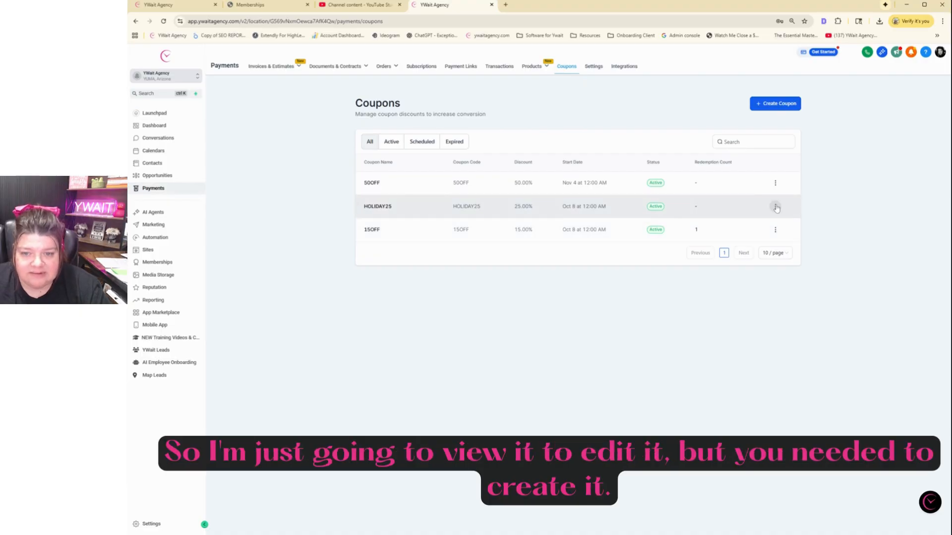
{"action": "left_click", "coordinate": [776, 207]}
{"action": "left_click", "coordinate": [770, 180]}
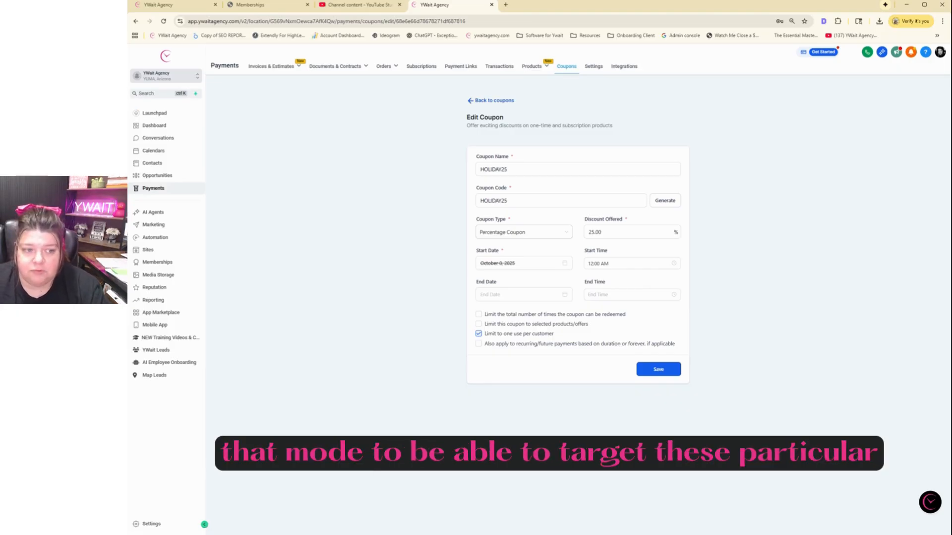
{"action": "left_click", "coordinate": [482, 102]}
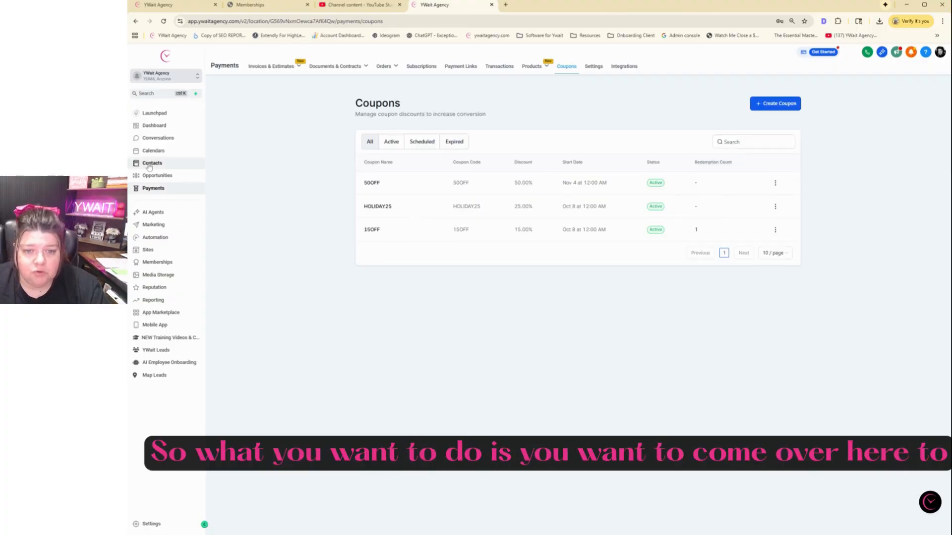
Filter Contacts by the 'swag store checkout' tag, narrowing the list to one contact
{"action": "left_click", "coordinate": [148, 164]}
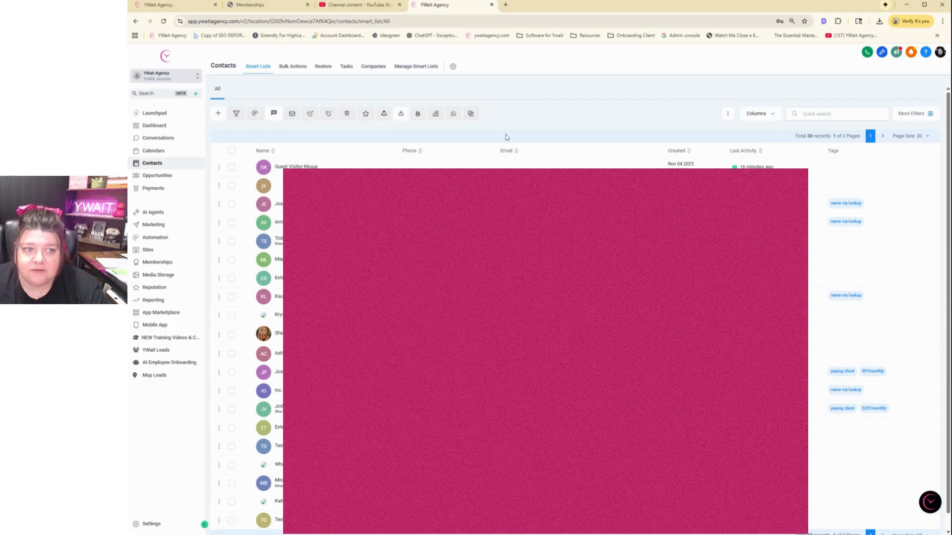
{"action": "left_click", "coordinate": [931, 114]}
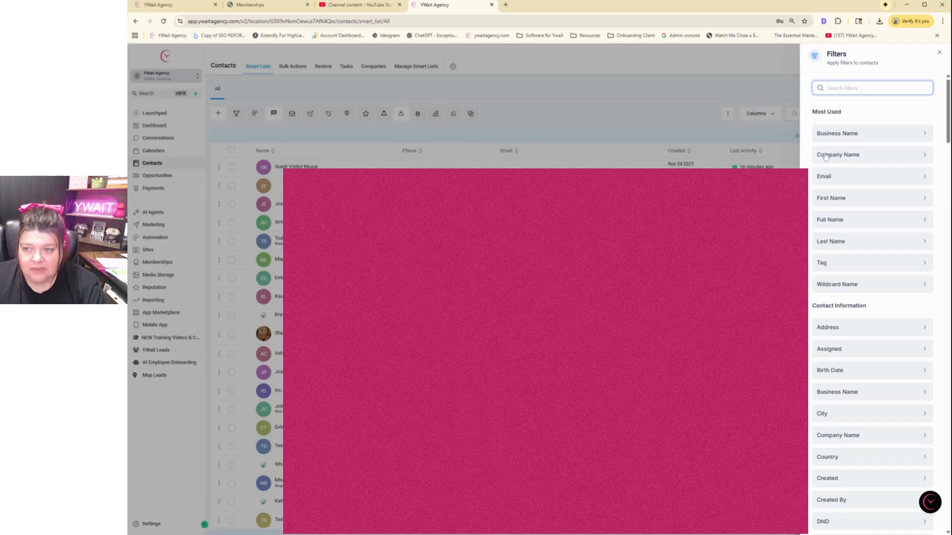
{"action": "left_click", "coordinate": [829, 264]}
{"action": "left_click", "coordinate": [842, 136]}
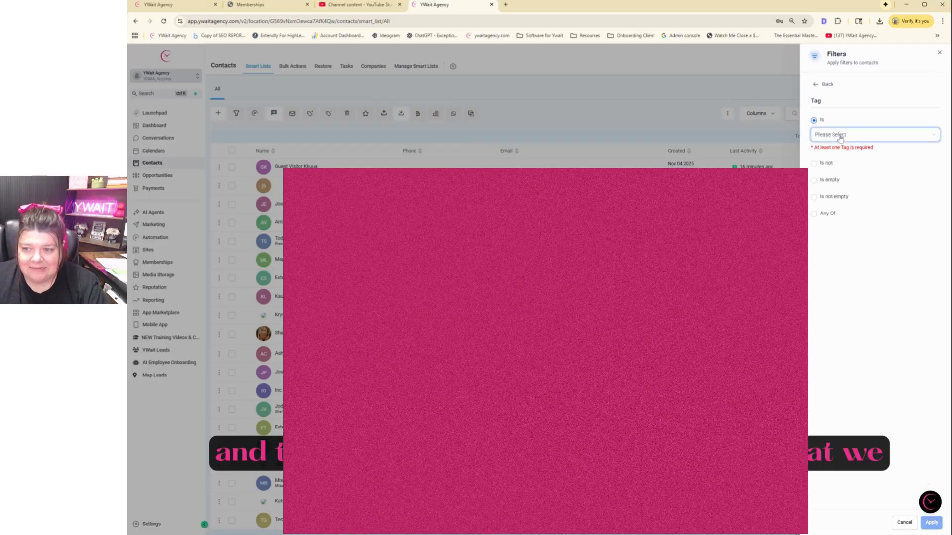
{"action": "scroll", "coordinate": [855, 178], "scroll_direction": "down", "scroll_amount": 1}
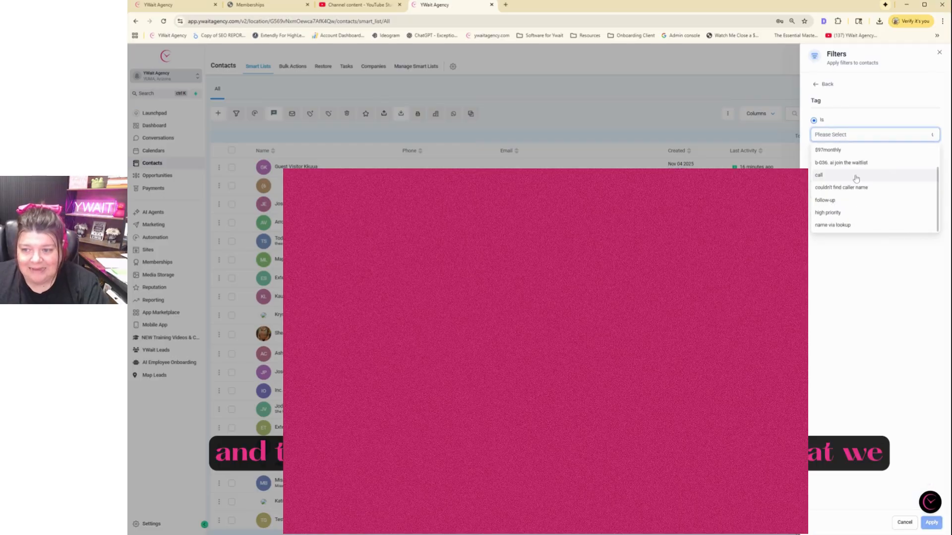
{"action": "scroll", "coordinate": [855, 180], "scroll_direction": "down", "scroll_amount": 3}
{"action": "scroll", "coordinate": [855, 181], "scroll_direction": "down", "scroll_amount": 2}
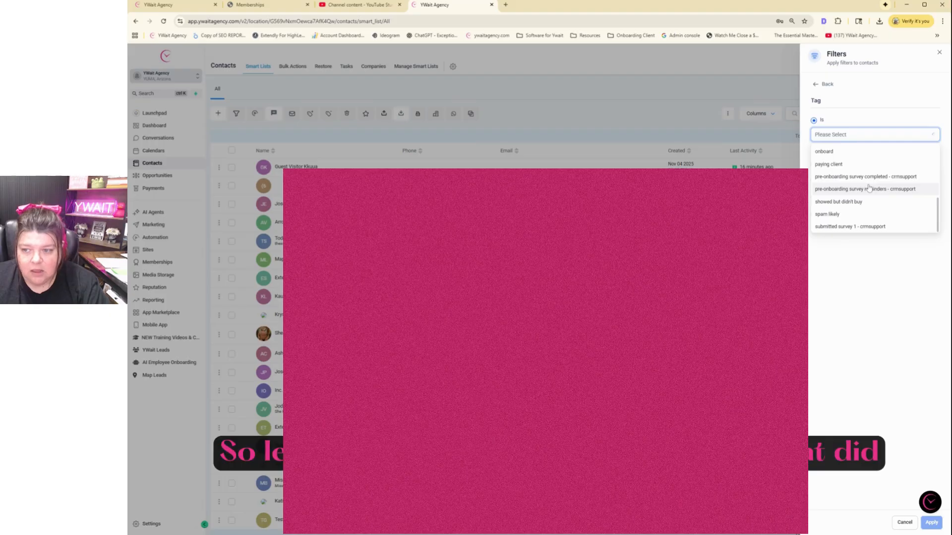
{"action": "scroll", "coordinate": [868, 188], "scroll_direction": "down", "scroll_amount": 2}
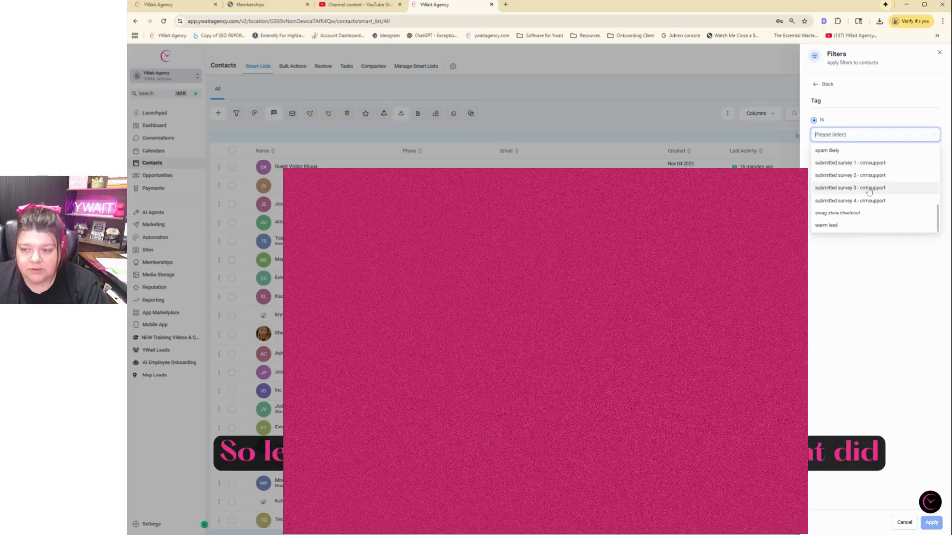
{"action": "left_click", "coordinate": [864, 215]}
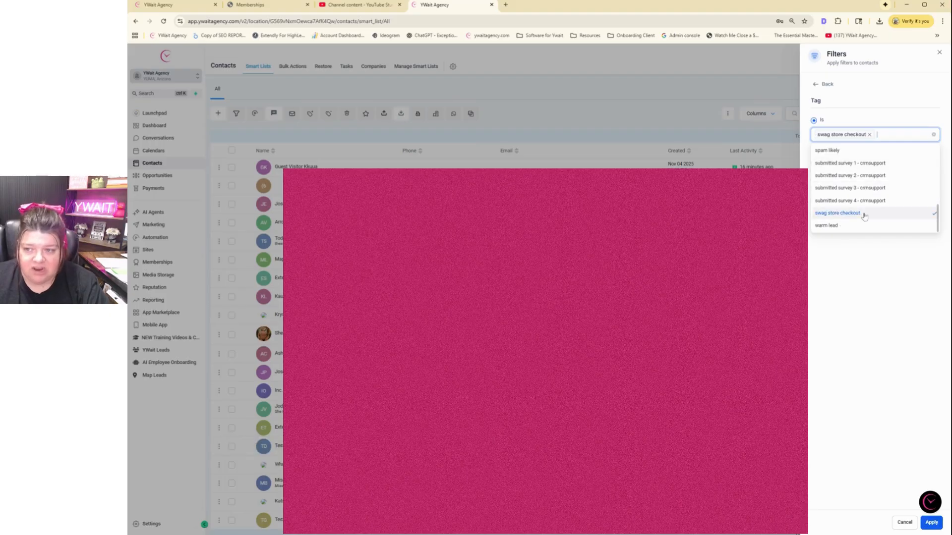
{"action": "left_click", "coordinate": [887, 348]}
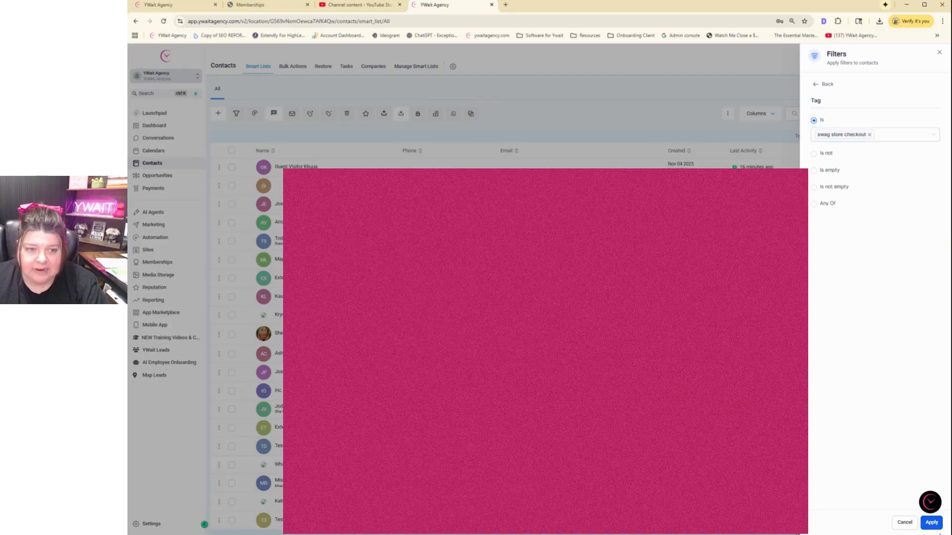
{"action": "left_click", "coordinate": [932, 522]}
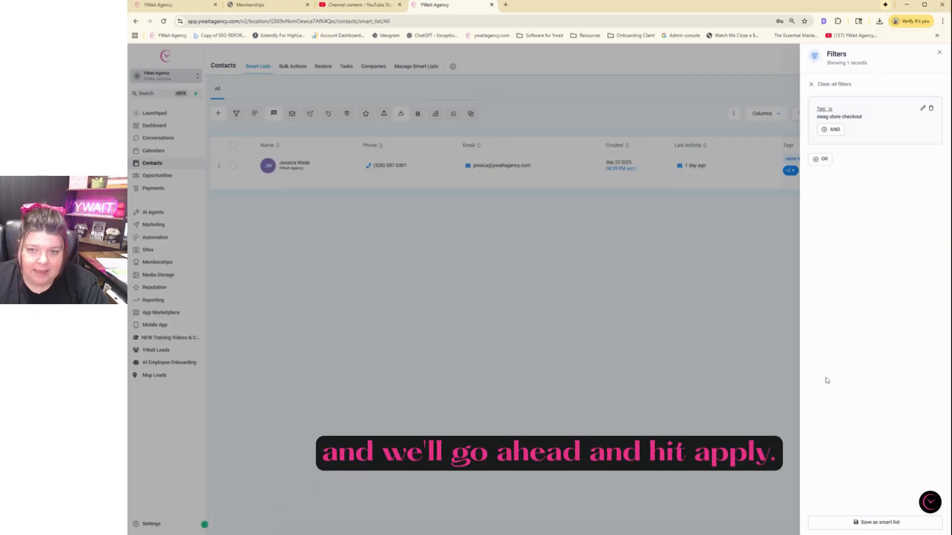
{"action": "left_click", "coordinate": [486, 310]}
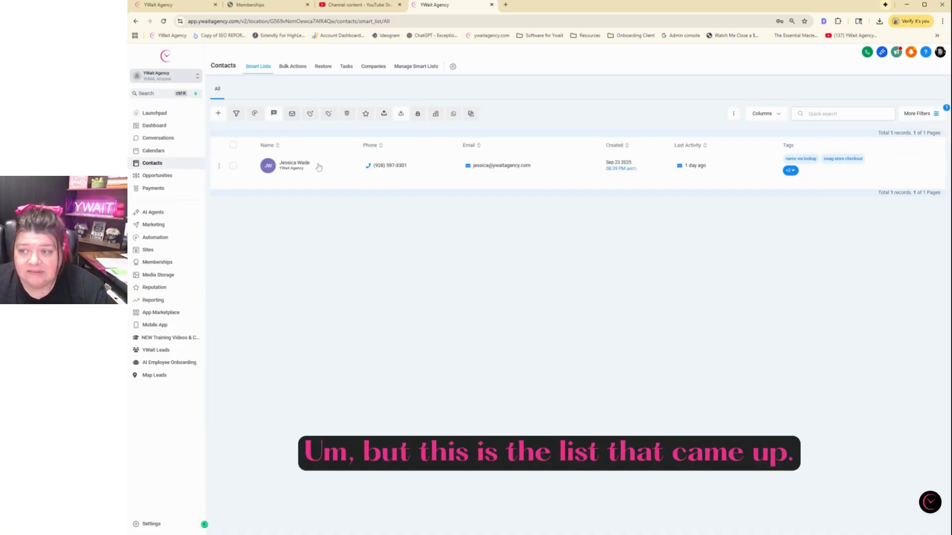
Save the tag-filtered contact view as a smart list named 'Swag Customers'
{"action": "left_click", "coordinate": [937, 114]}
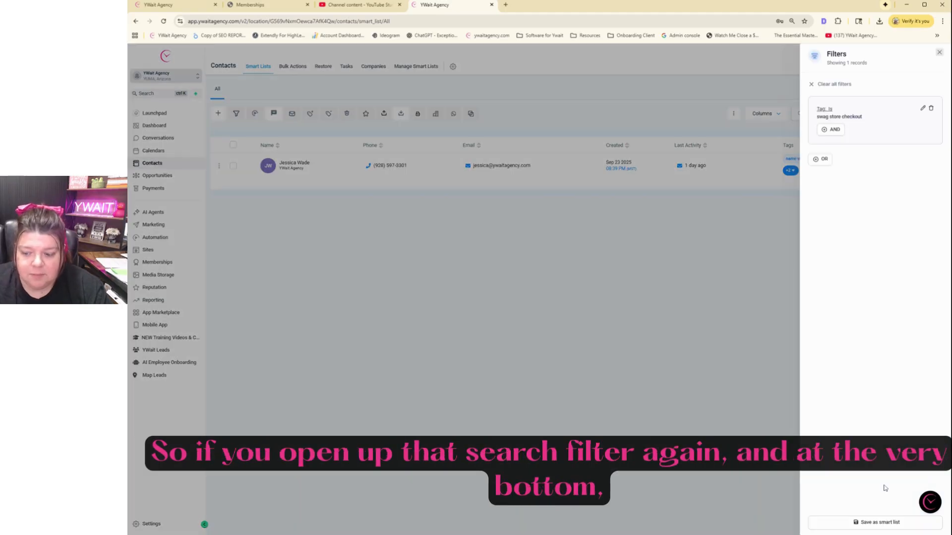
{"action": "left_click", "coordinate": [878, 523]}
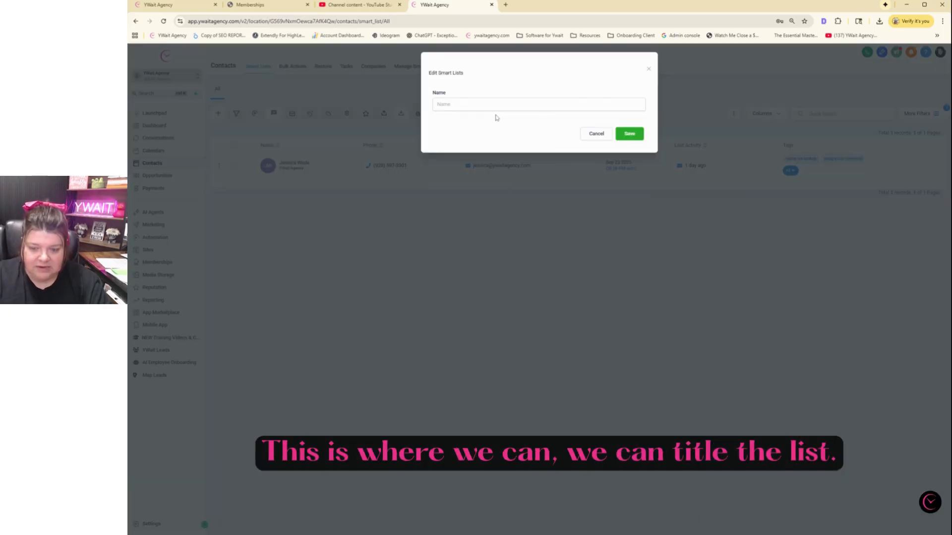
{"action": "left_click", "coordinate": [495, 105]}
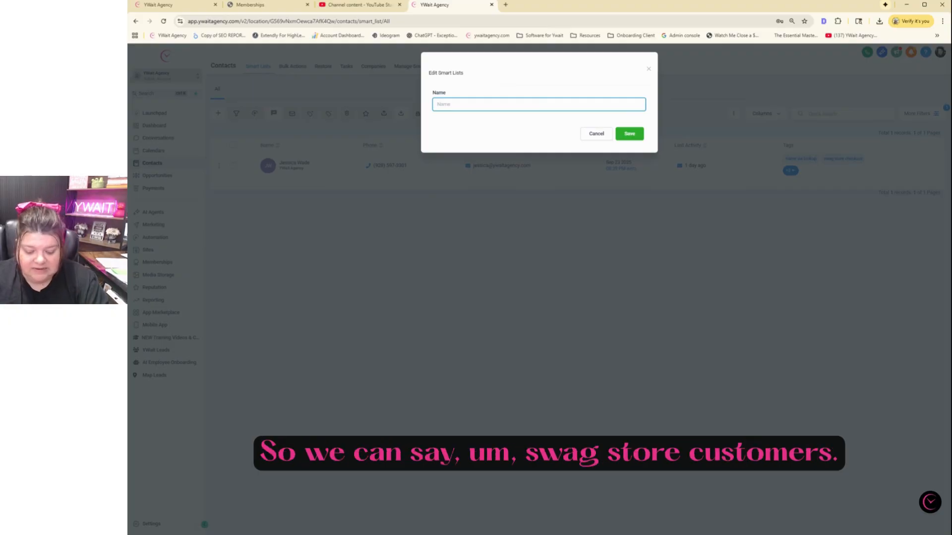
{"action": "type", "text": "Swag"}
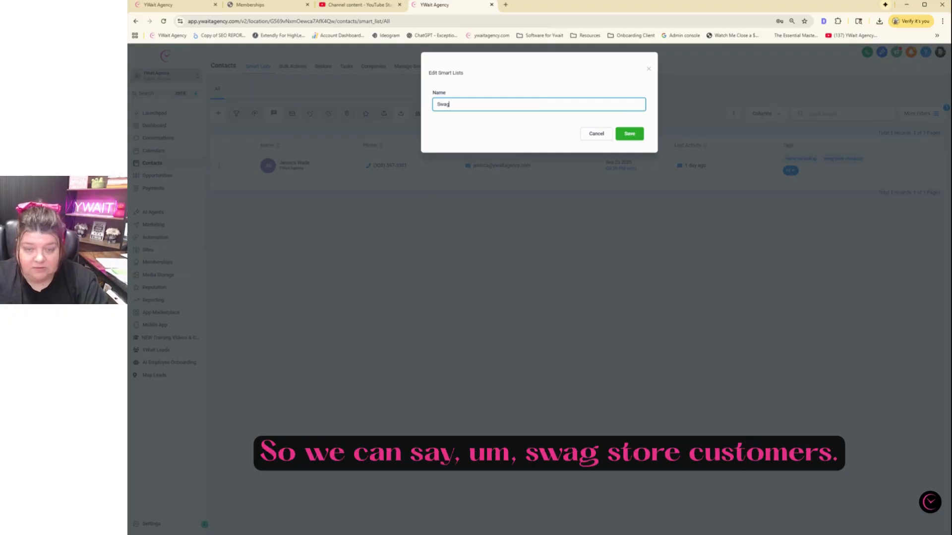
{"action": "type", "text": " Customer"}
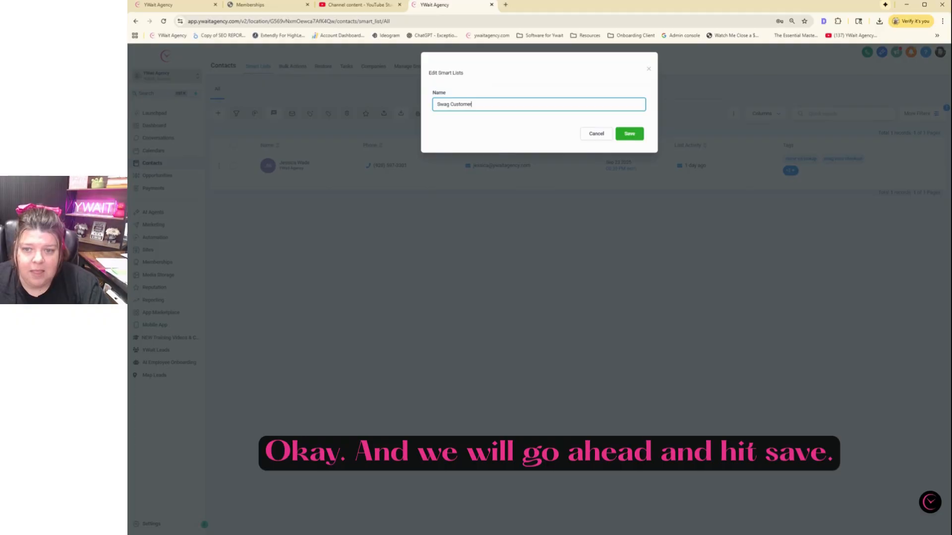
{"action": "type", "text": "s"}
{"action": "left_click", "coordinate": [627, 134]}
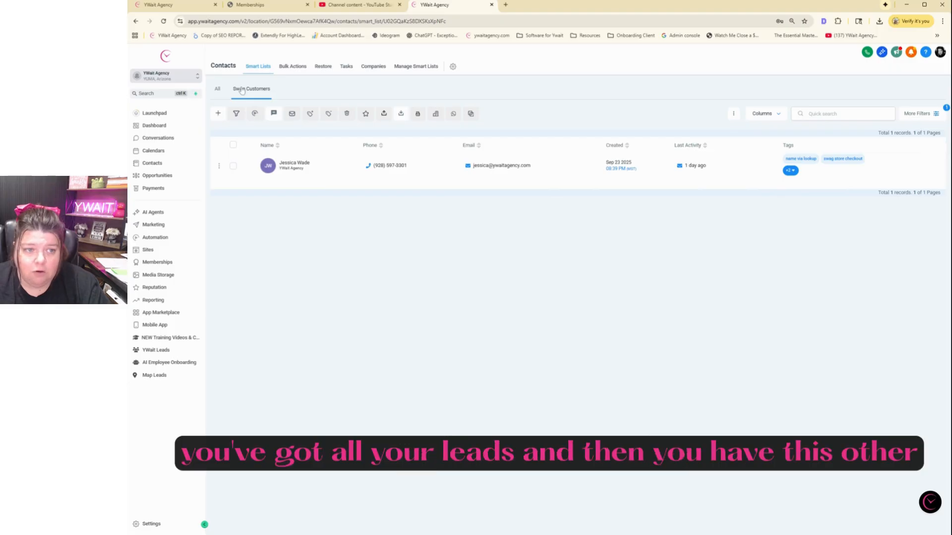
Reload the Swag Customers tab and select its single contact plus the select-all checkbox
{"action": "left_click", "coordinate": [242, 90]}
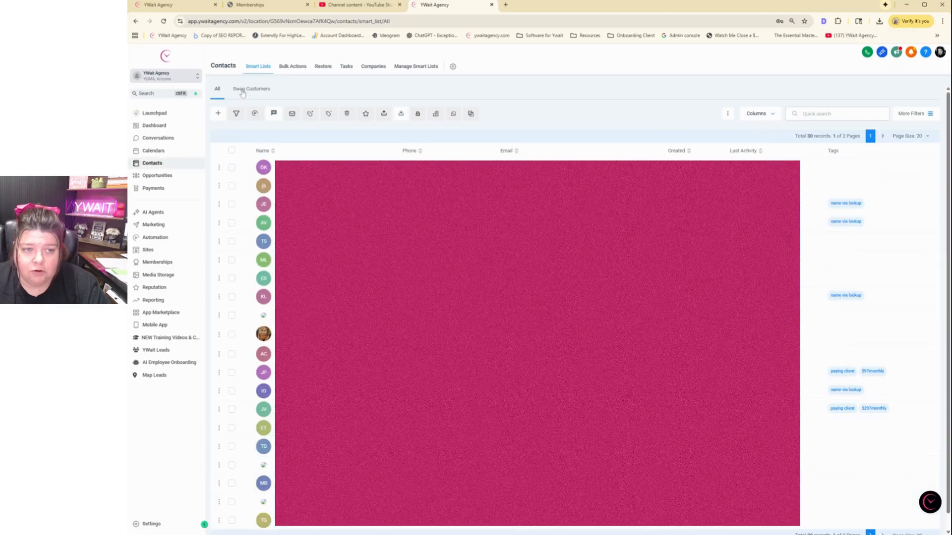
{"action": "left_click", "coordinate": [243, 91]}
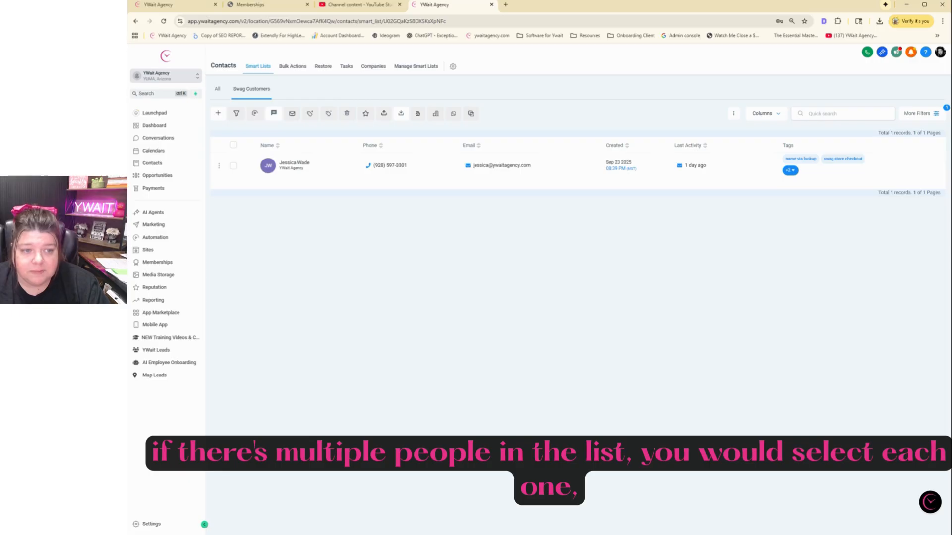
{"action": "left_click", "coordinate": [233, 165]}
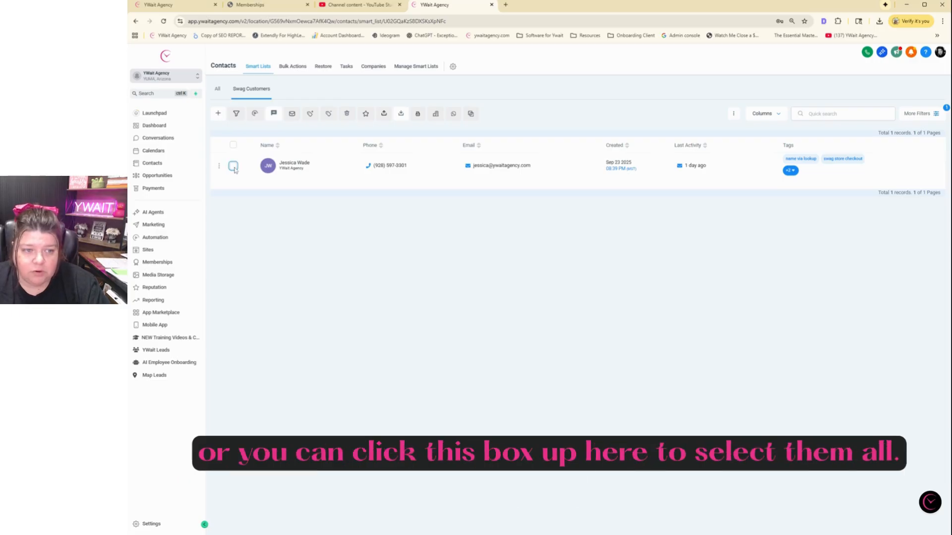
{"action": "left_click", "coordinate": [233, 146]}
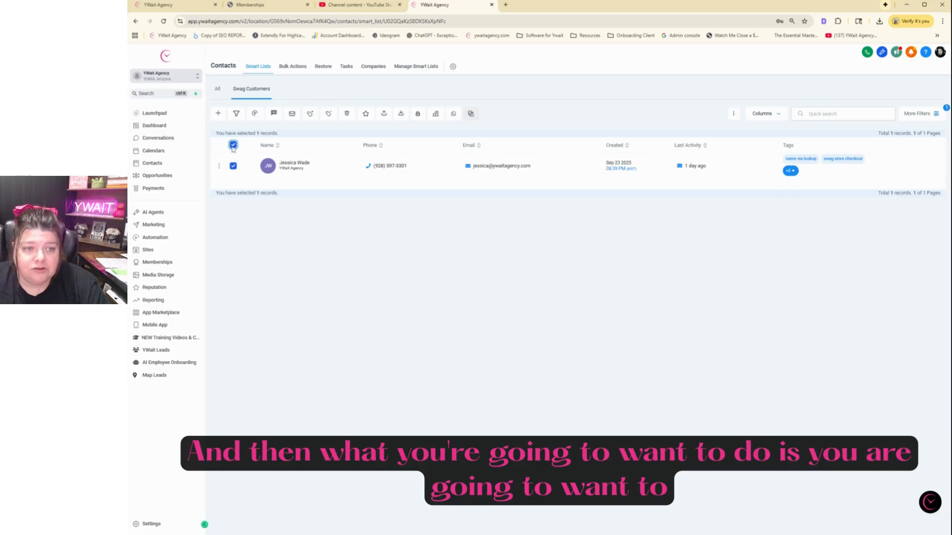
Start adding the selected contacts to an automation action named 'Batch Drop _ Holiday Offer'
{"action": "left_click", "coordinate": [254, 114]}
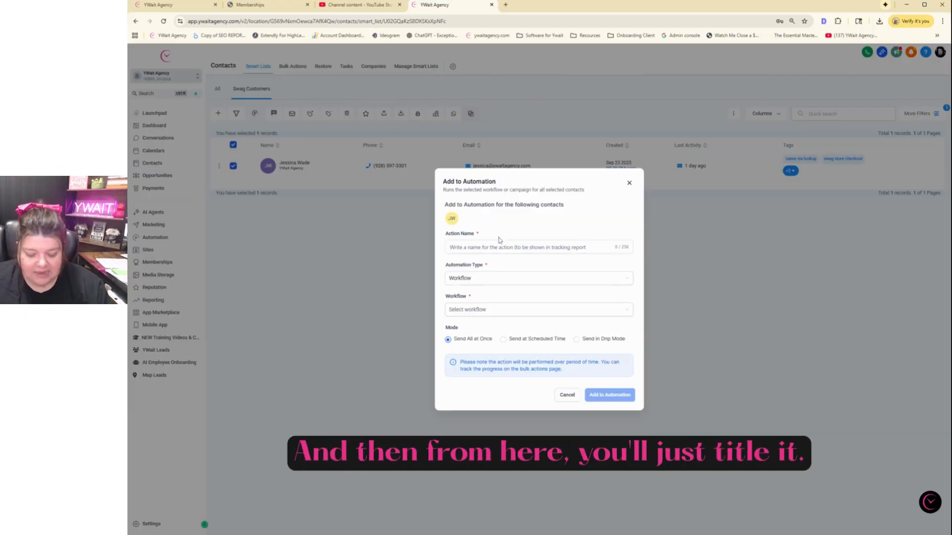
{"action": "left_click", "coordinate": [501, 243]}
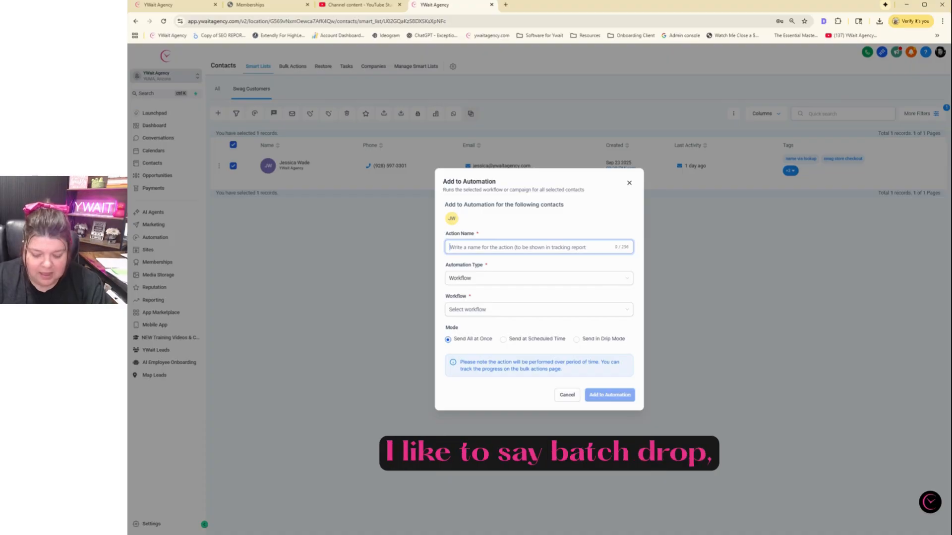
{"action": "type", "text": "Batch"}
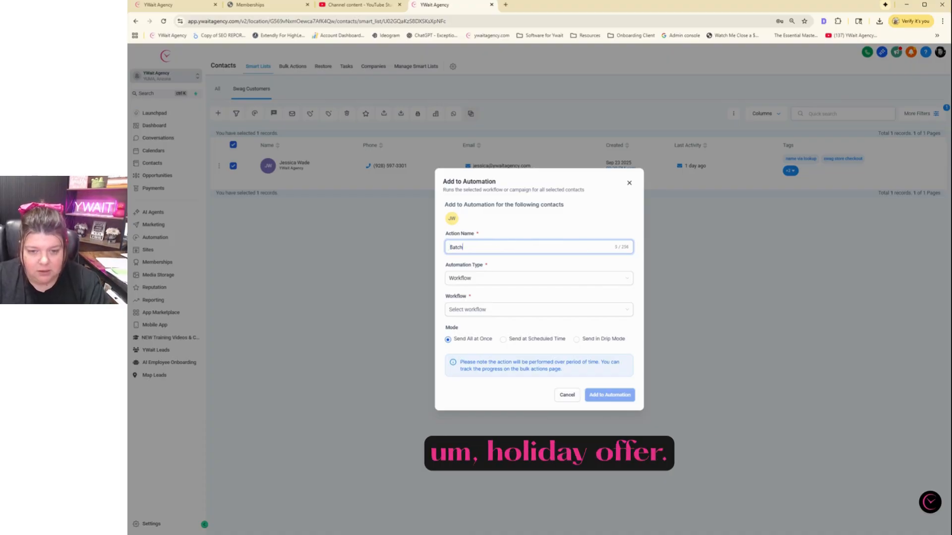
{"action": "type", "text": " Drop _ "}
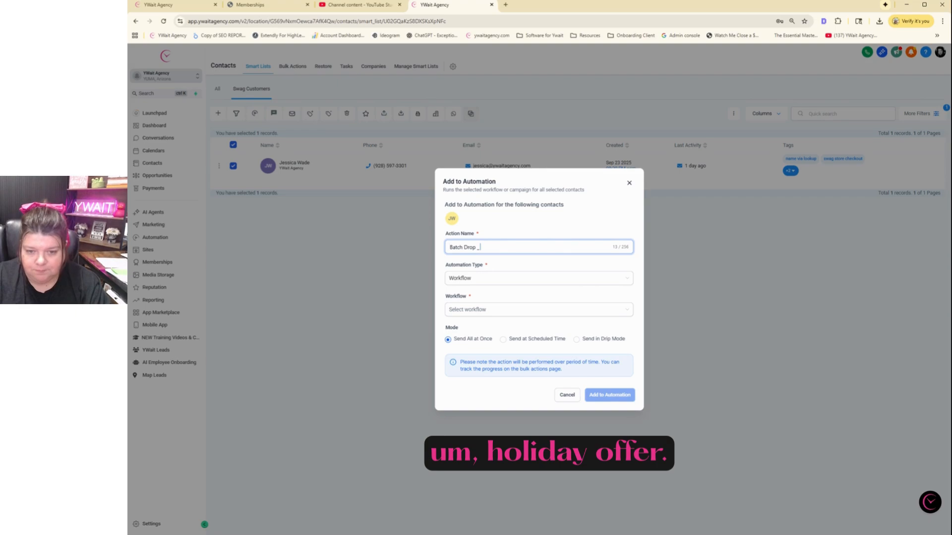
{"action": "type", "text": "Holiday Offer"}
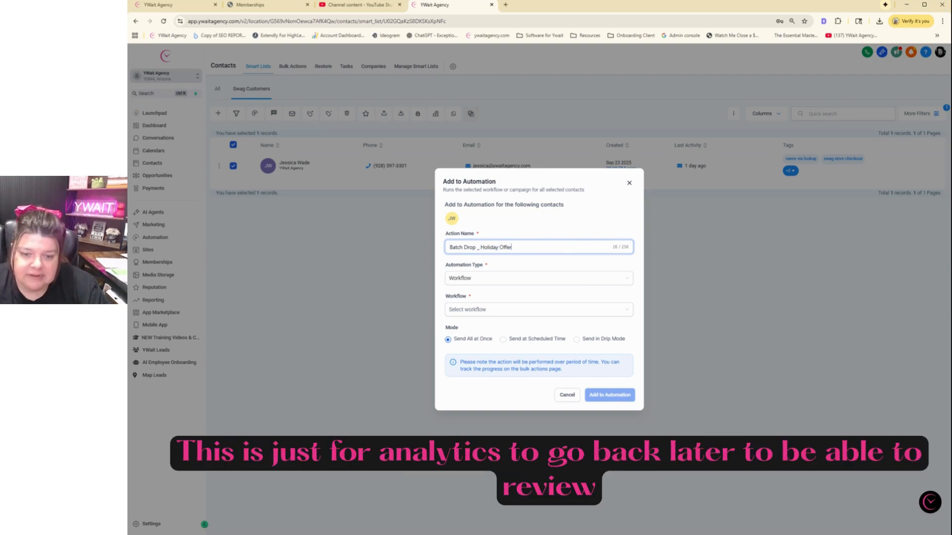
Target the 3.1 Database Reactivation: Black Friday Offer workflow, sending at a scheduled time
{"action": "left_click", "coordinate": [485, 286]}
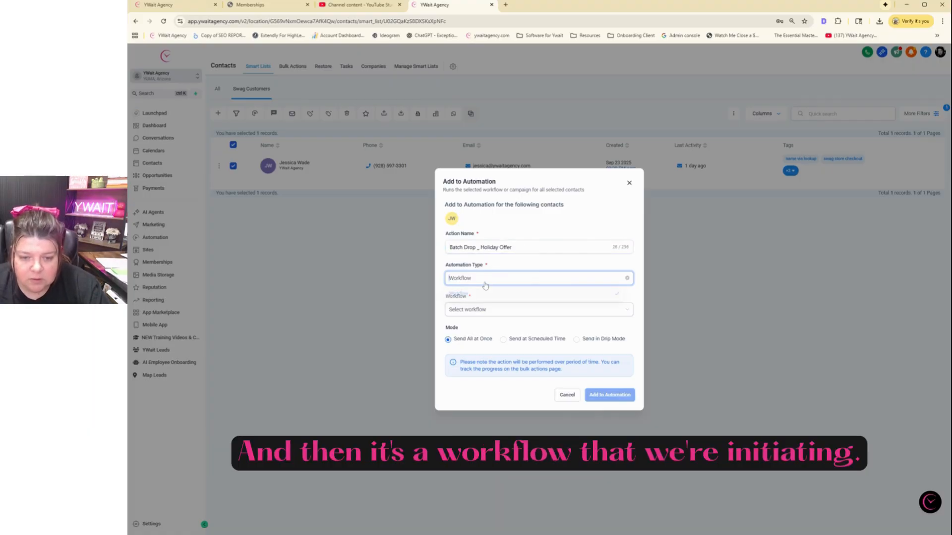
{"action": "left_click", "coordinate": [475, 294]}
{"action": "left_click", "coordinate": [484, 312]}
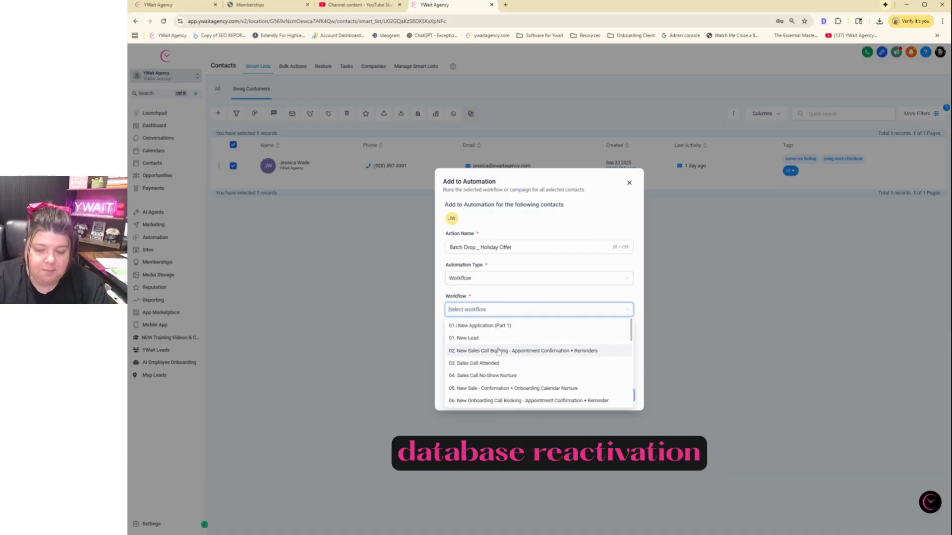
{"action": "type", "text": "dat"}
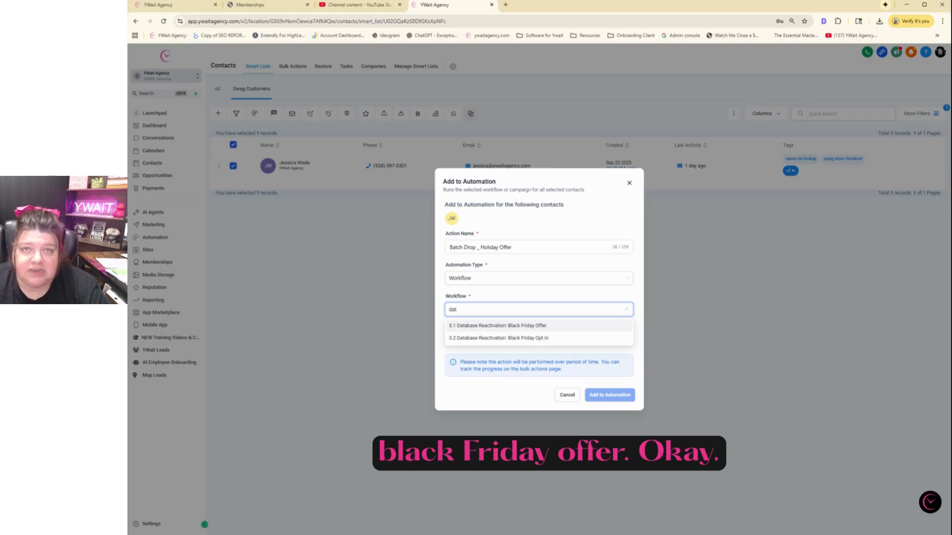
{"action": "left_click", "coordinate": [506, 325]}
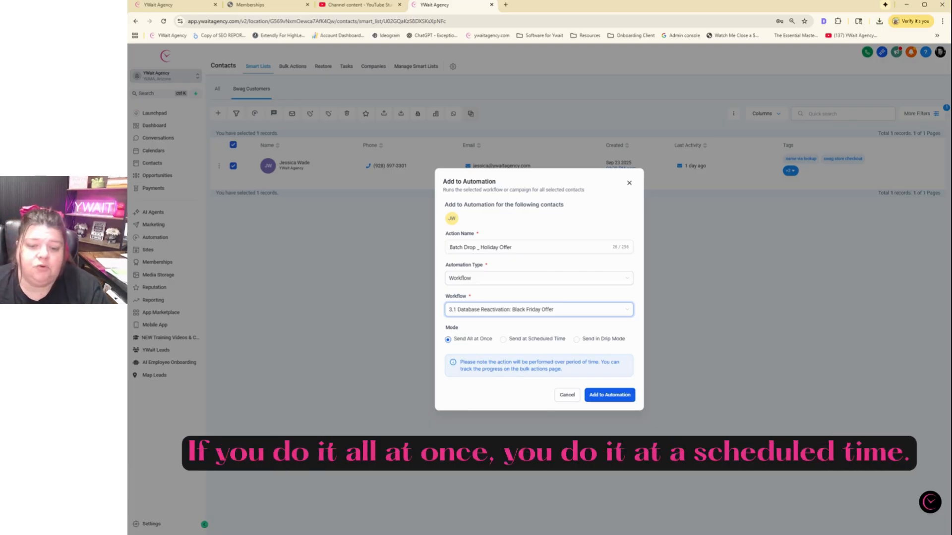
{"action": "left_click", "coordinate": [503, 340]}
Switch the automation's sending mode to Send in Drip Mode
{"action": "left_click", "coordinate": [512, 354]}
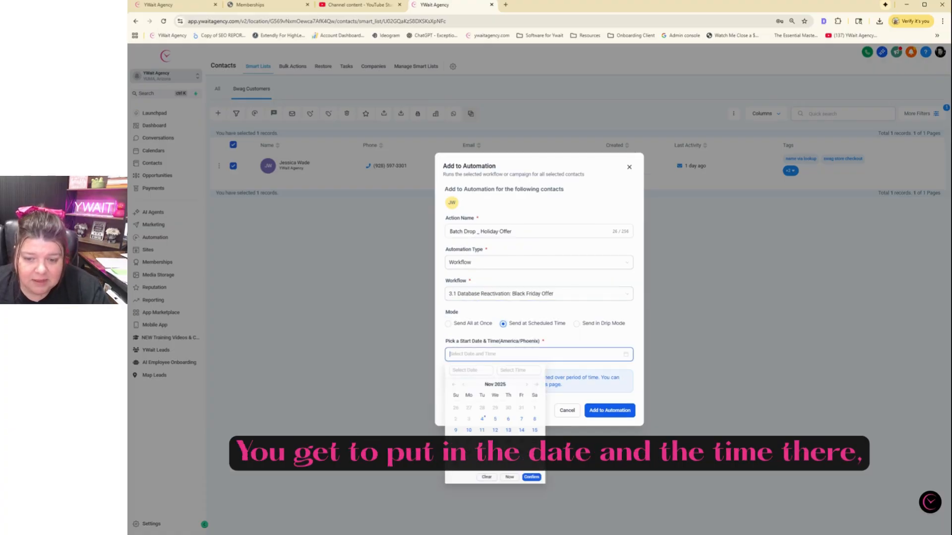
{"action": "left_click", "coordinate": [523, 341]}
{"action": "left_click", "coordinate": [577, 324]}
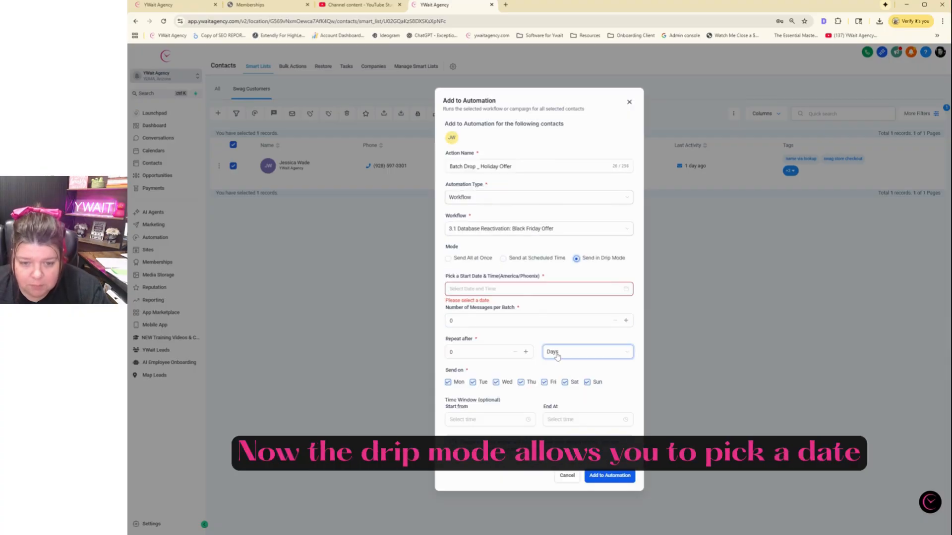
Set the drip start date to Nov 4 with the start minute at 43
{"action": "left_click", "coordinate": [507, 289]}
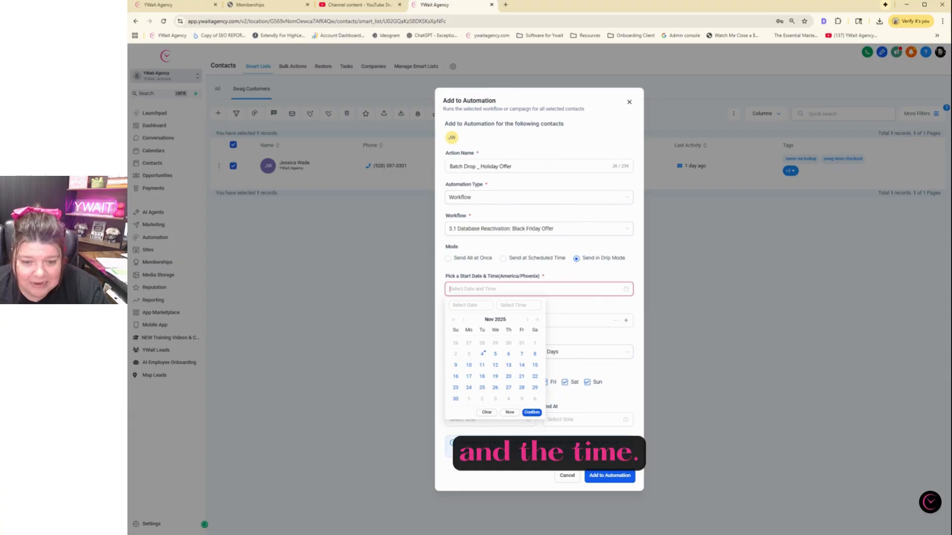
{"action": "left_click", "coordinate": [482, 355]}
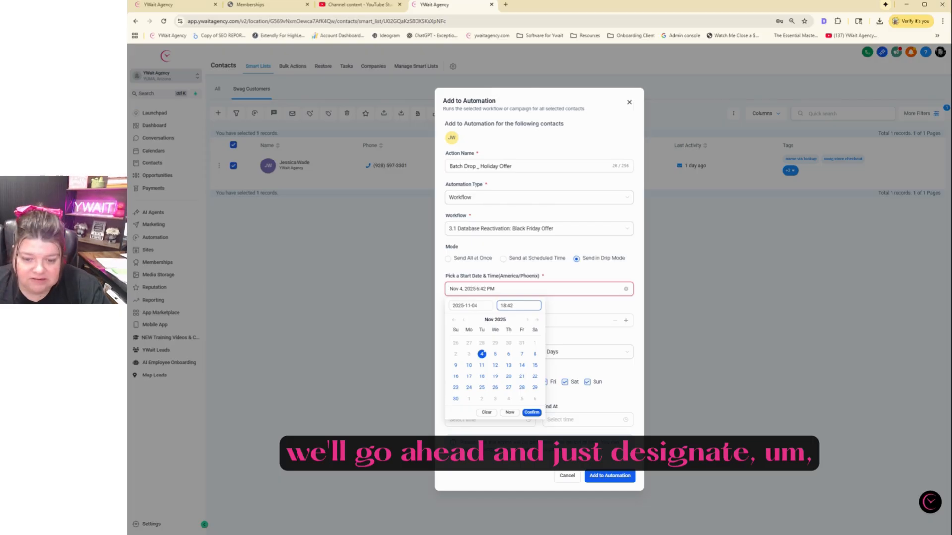
{"action": "left_click", "coordinate": [519, 306]}
{"action": "scroll", "coordinate": [525, 347], "scroll_direction": "up", "scroll_amount": 1}
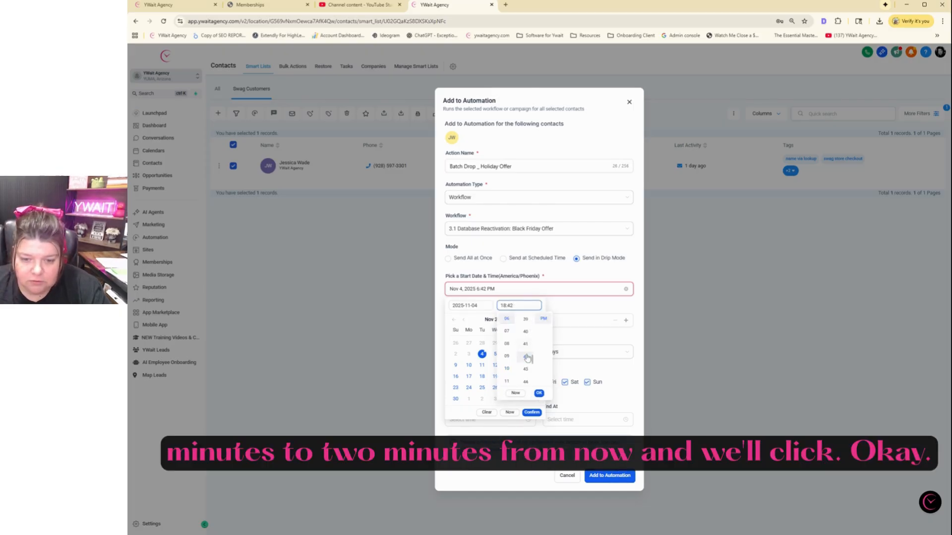
{"action": "left_click", "coordinate": [525, 369]}
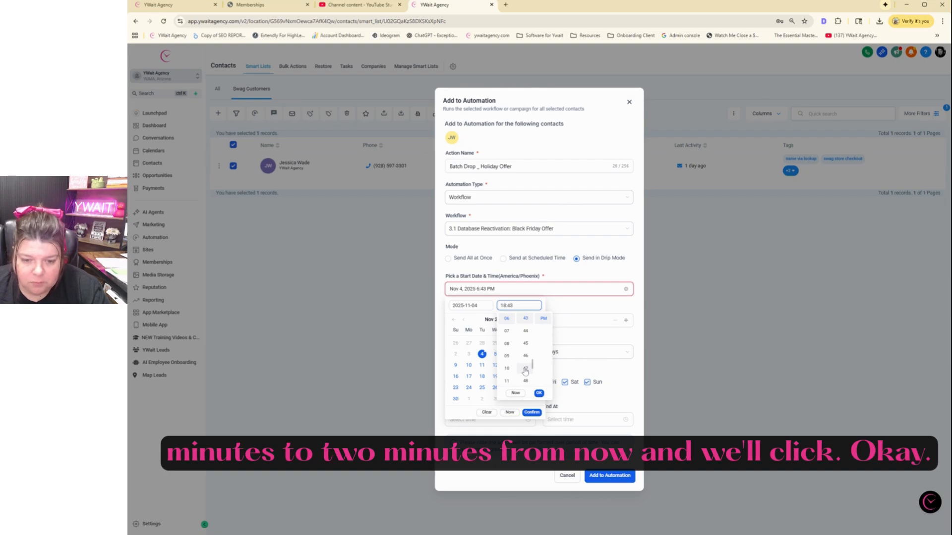
{"action": "left_click", "coordinate": [539, 393]}
{"action": "left_click", "coordinate": [535, 413]}
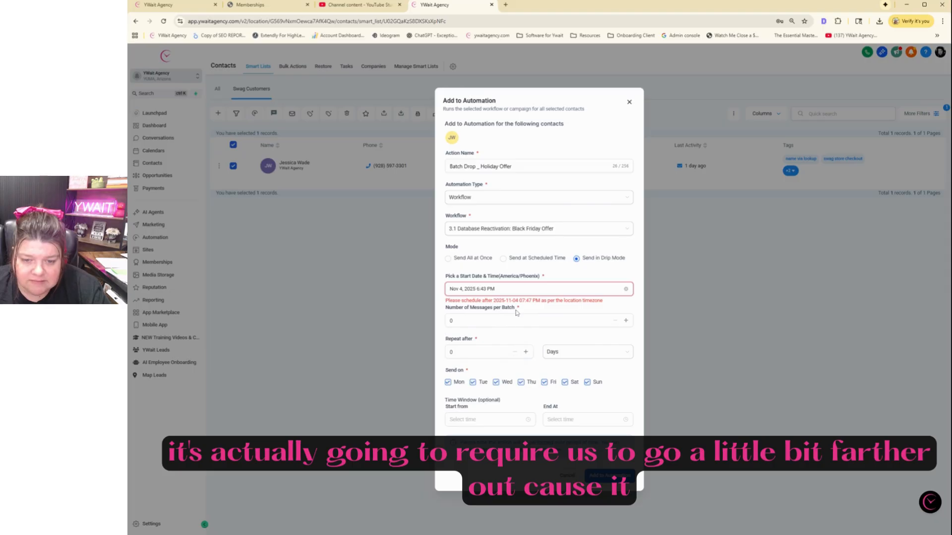
After reading the schedule error, adjust the start time to 7 PM, minute 44
{"action": "left_click", "coordinate": [515, 288]}
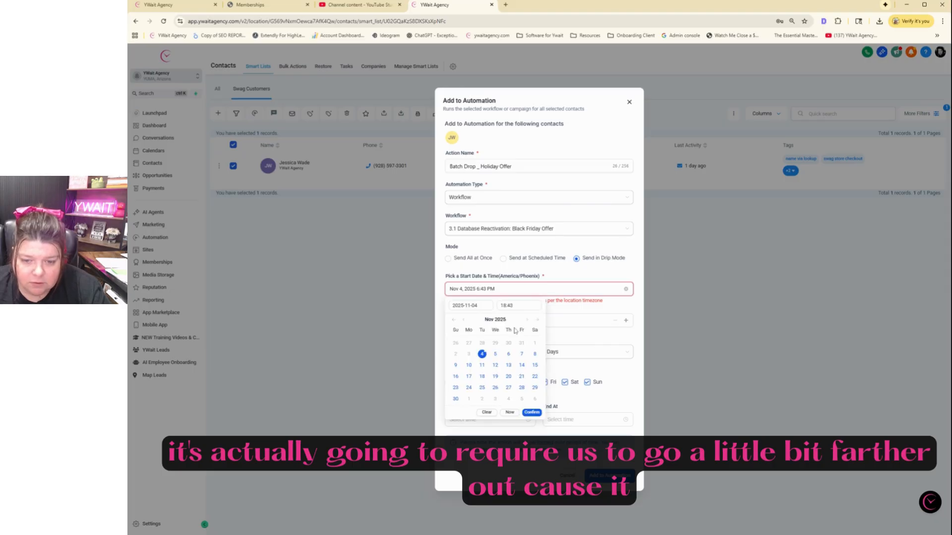
{"action": "left_click", "coordinate": [532, 412]}
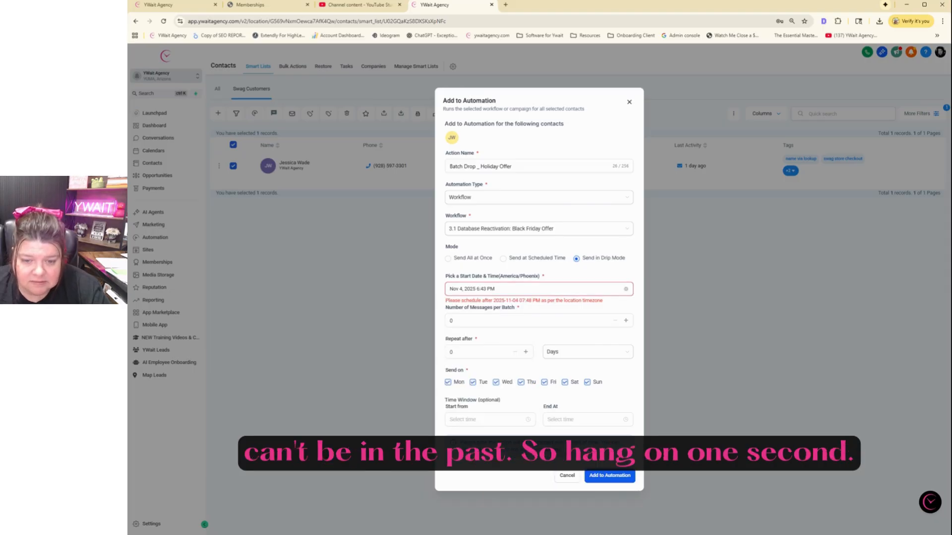
{"action": "left_click", "coordinate": [478, 288]}
{"action": "left_click", "coordinate": [506, 305]}
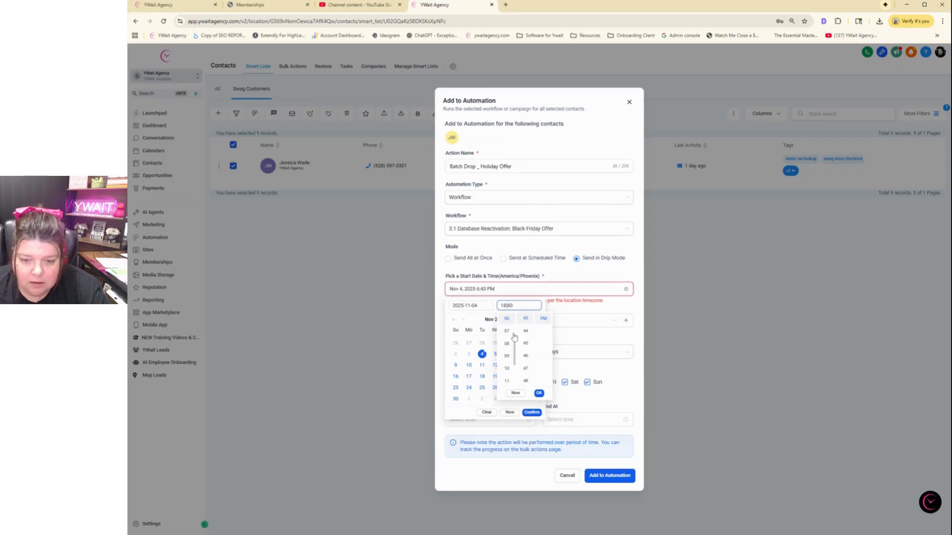
{"action": "left_click", "coordinate": [514, 332]}
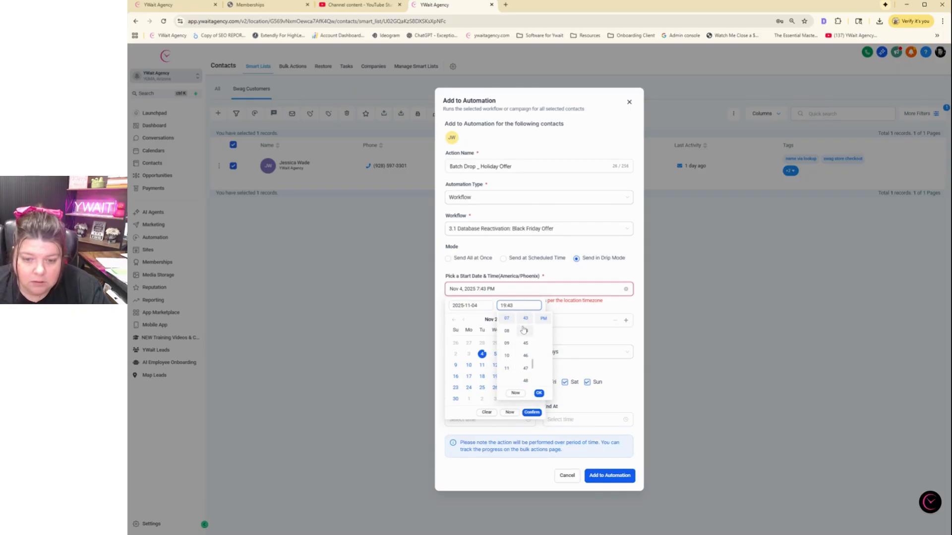
{"action": "left_click", "coordinate": [525, 333]}
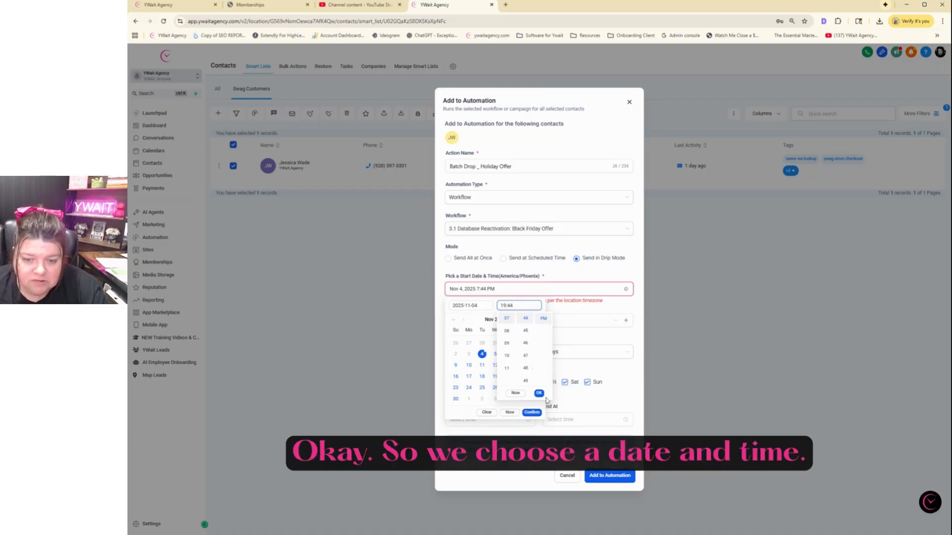
{"action": "left_click", "coordinate": [539, 393]}
{"action": "left_click", "coordinate": [531, 412]}
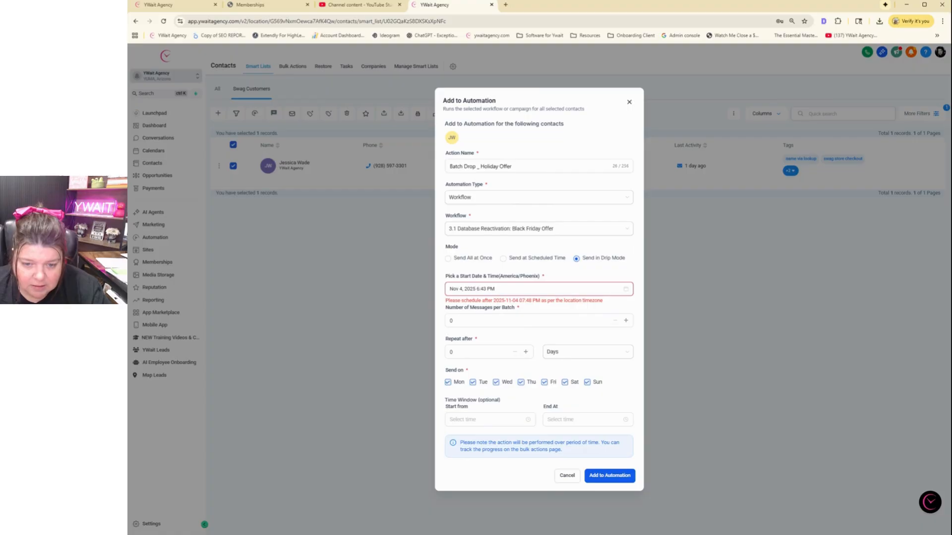
Move the start minute later, to 51
{"action": "left_click", "coordinate": [484, 289]}
{"action": "left_click", "coordinate": [515, 306]}
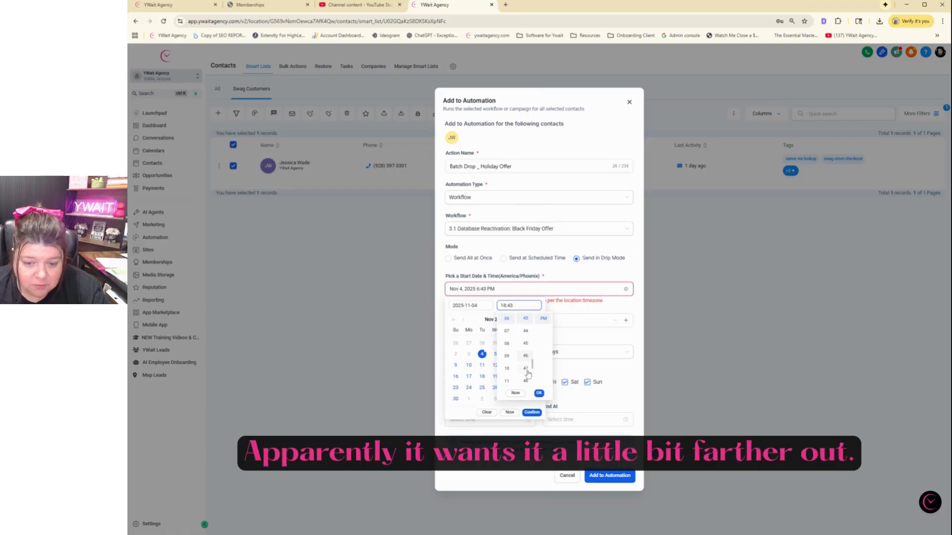
{"action": "left_click", "coordinate": [524, 380]}
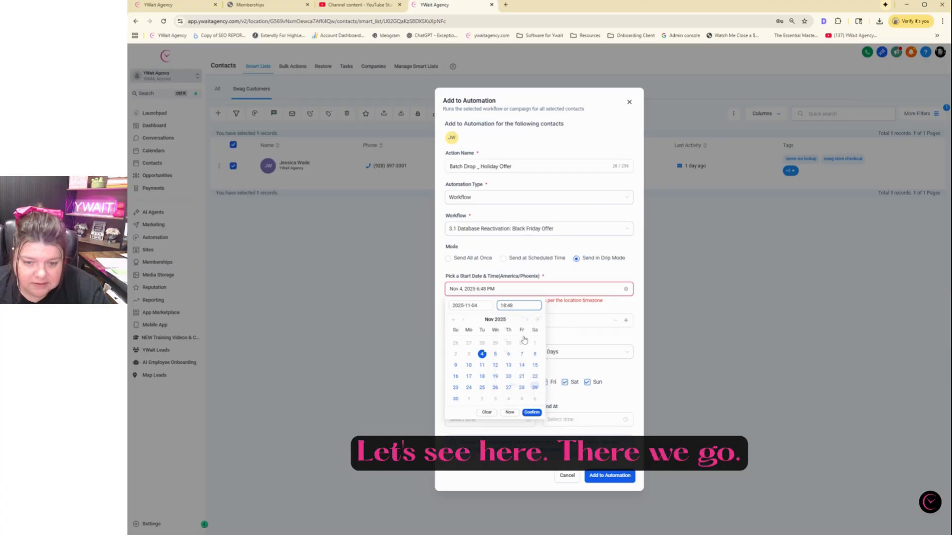
{"action": "scroll", "coordinate": [524, 324], "scroll_direction": "down", "scroll_amount": 1}
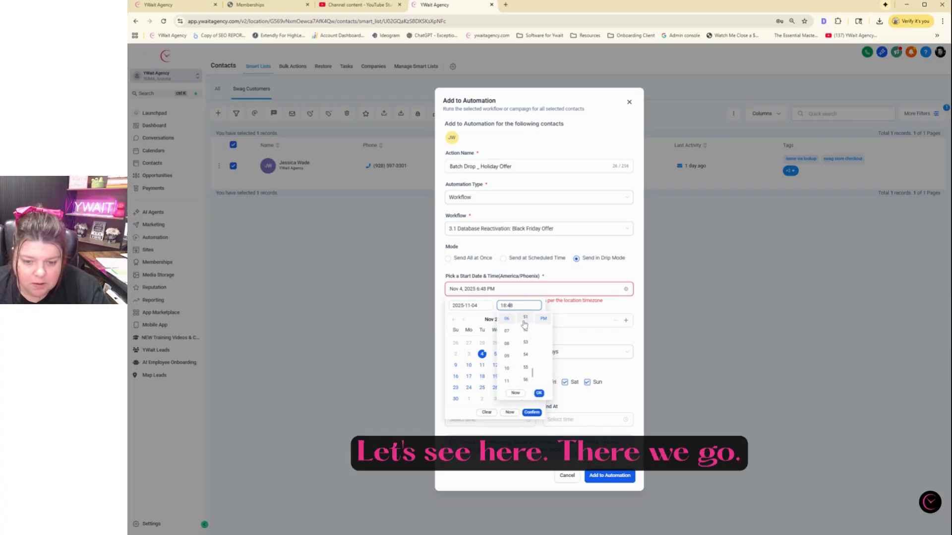
{"action": "left_click", "coordinate": [524, 318]}
{"action": "left_click", "coordinate": [539, 393]}
{"action": "left_click", "coordinate": [532, 412]}
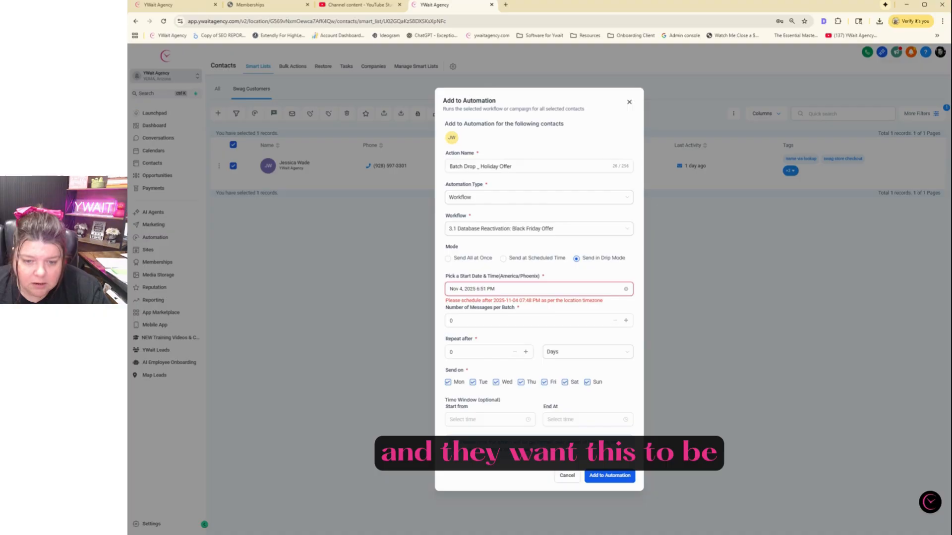
Confirm the drip start as Nov 4, 2025 at 7:51 PM with no error
{"action": "left_click", "coordinate": [506, 289]}
{"action": "left_click", "coordinate": [503, 306]}
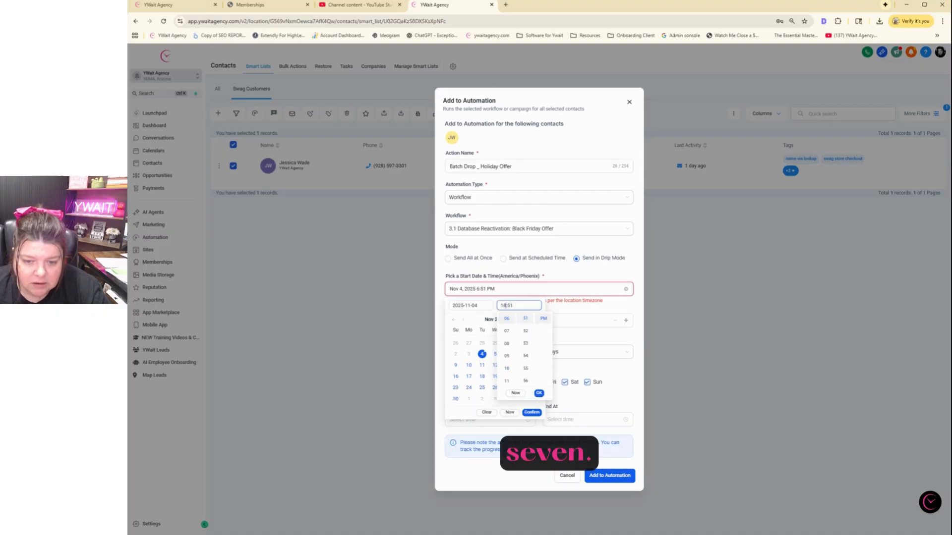
{"action": "left_click", "coordinate": [511, 335]}
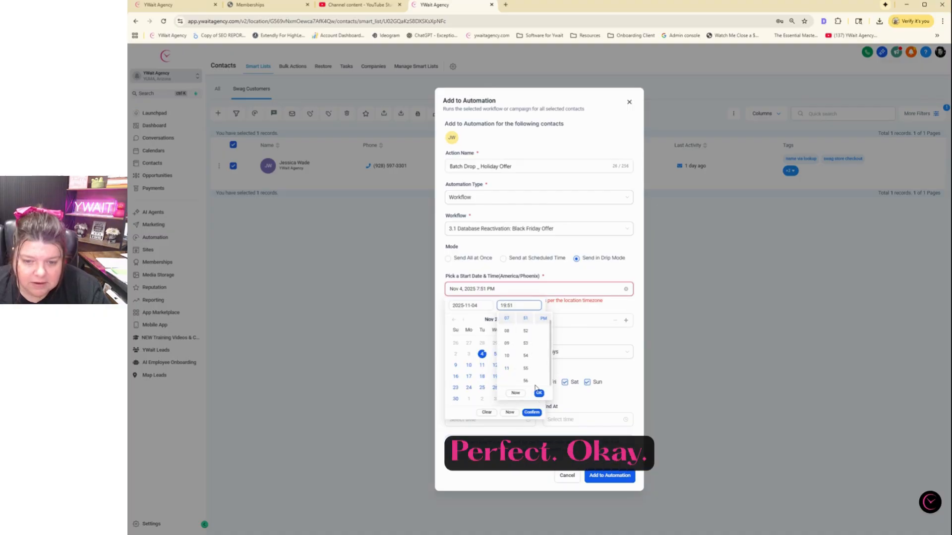
{"action": "left_click", "coordinate": [539, 393]}
{"action": "left_click", "coordinate": [531, 412]}
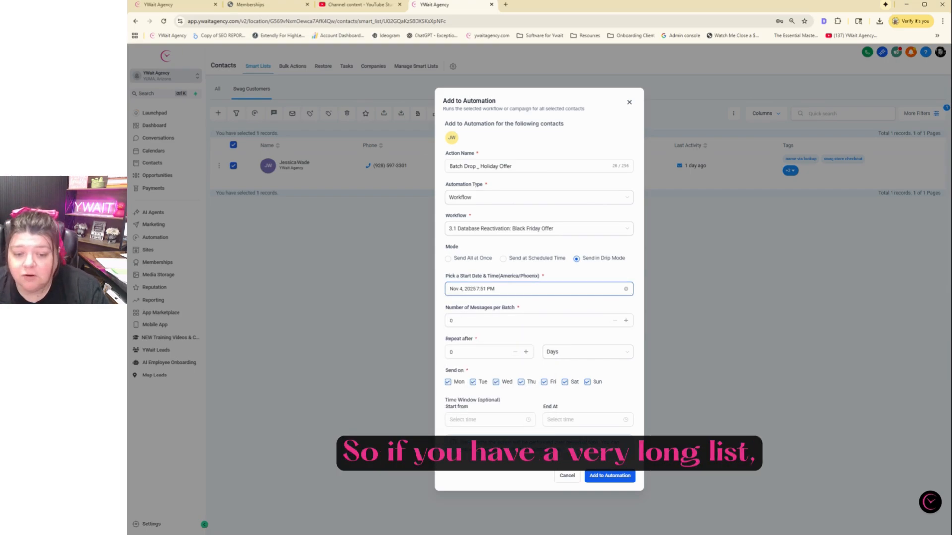
{"action": "left_click", "coordinate": [456, 320]}
Set the drip batch to 25 messages and clear the old repeat interval value
{"action": "double_click", "coordinate": [451, 321]}
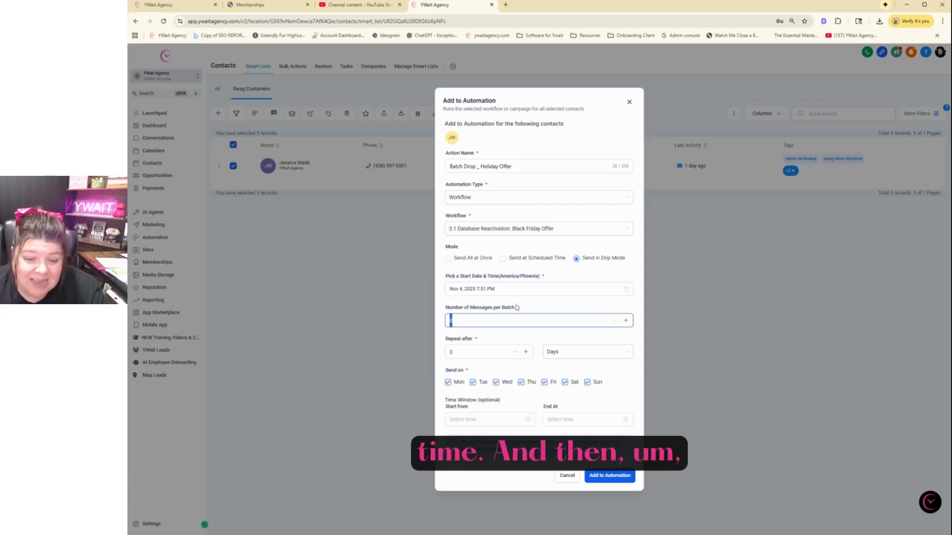
{"action": "type", "text": "25"}
{"action": "key", "text": "Tab"}
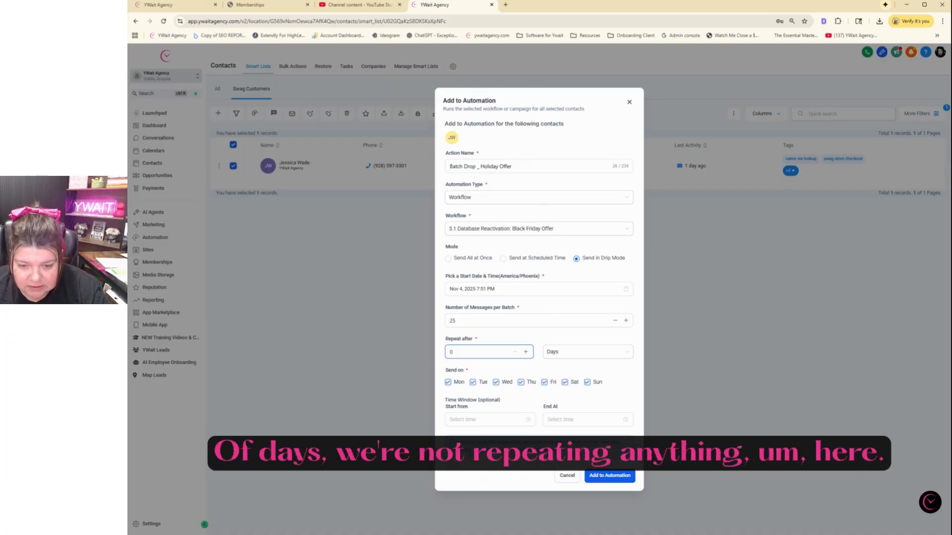
{"action": "left_click", "coordinate": [553, 353]}
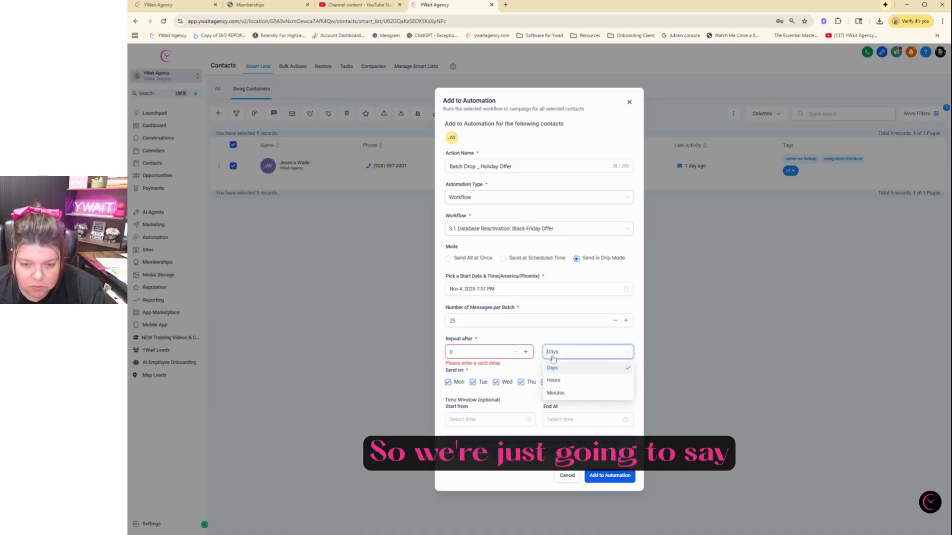
{"action": "left_click", "coordinate": [456, 352]}
{"action": "left_click_drag", "start_coordinate": [456, 352], "coordinate": [438, 358]}
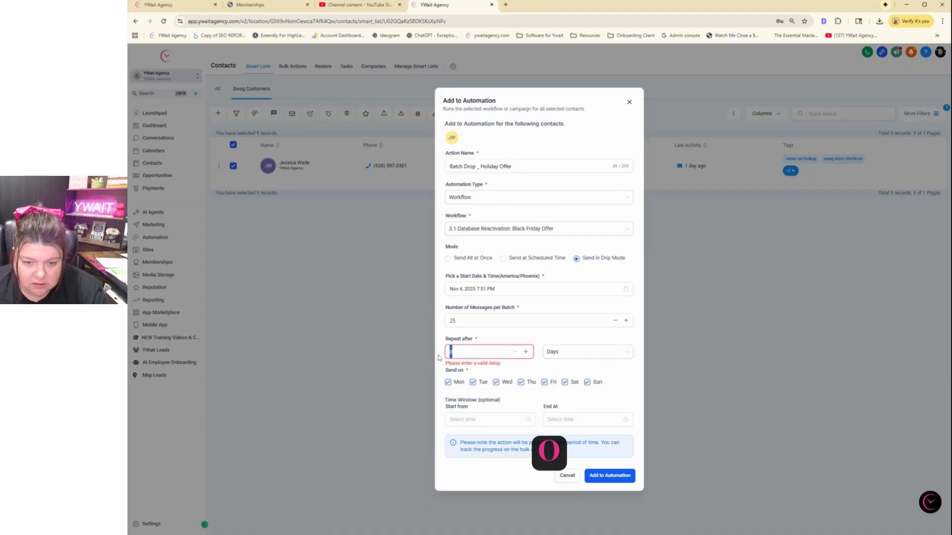
{"action": "type", "text": "1"}
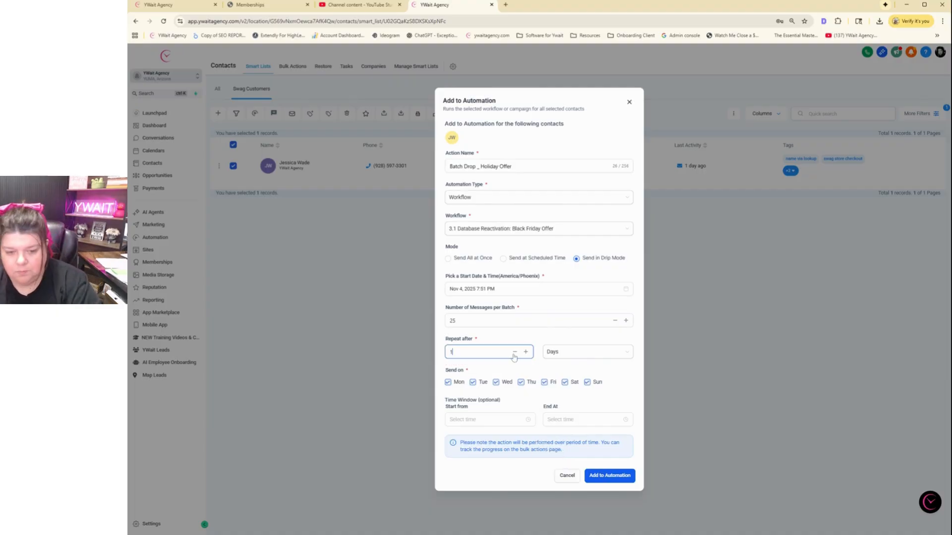
{"action": "left_click_drag", "start_coordinate": [514, 357], "coordinate": [426, 352]}
{"action": "key", "text": "BackSpace"}
Make the drip repeat every 4 minutes by choosing Minutes and entering 4
{"action": "left_click", "coordinate": [564, 354]}
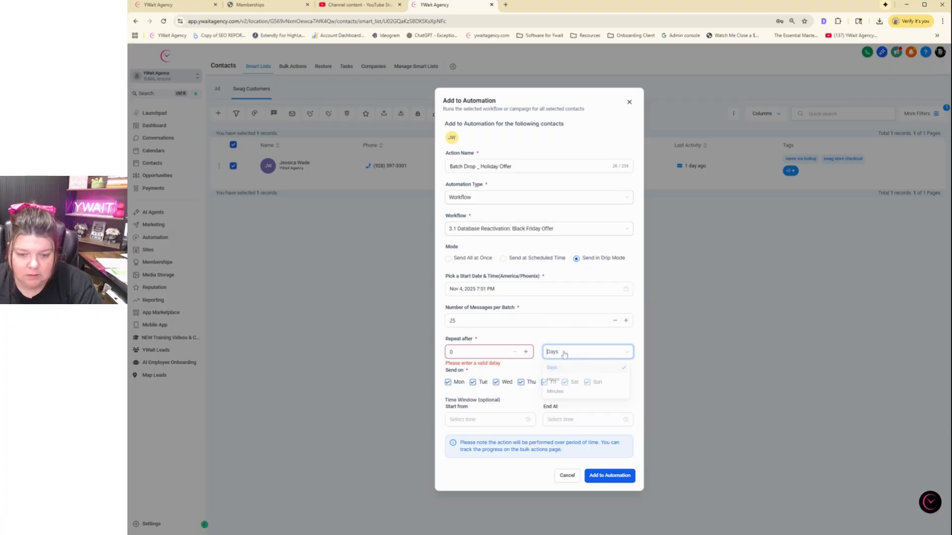
{"action": "left_click", "coordinate": [474, 352]}
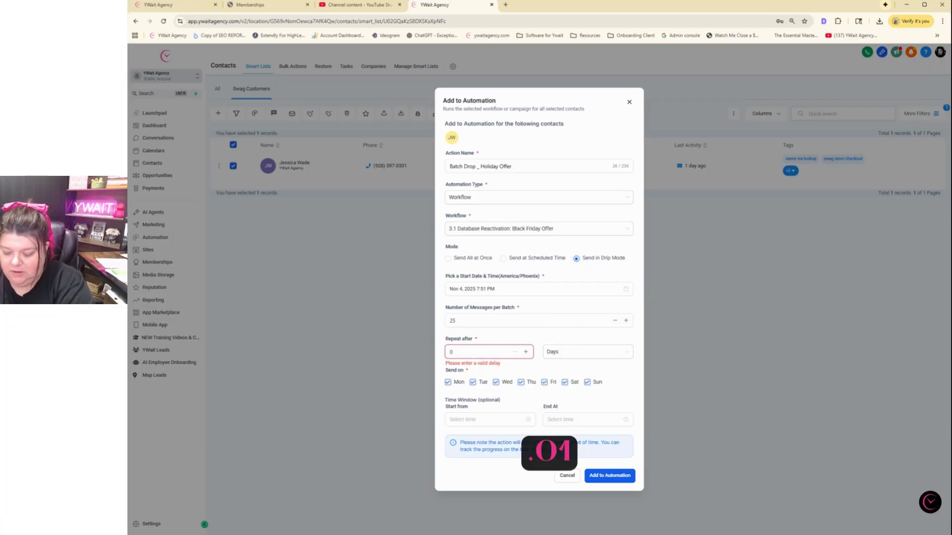
{"action": "type", "text": ".01"}
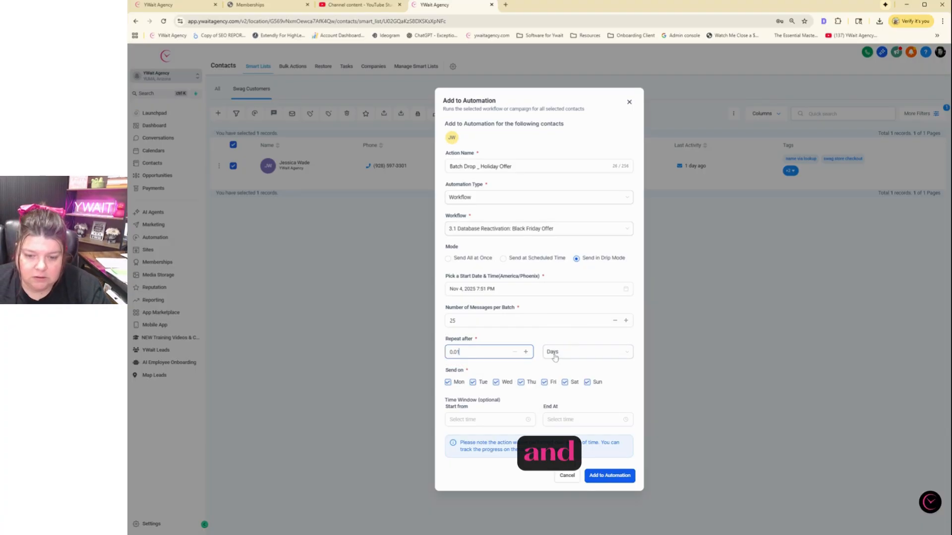
{"action": "left_click", "coordinate": [560, 353]}
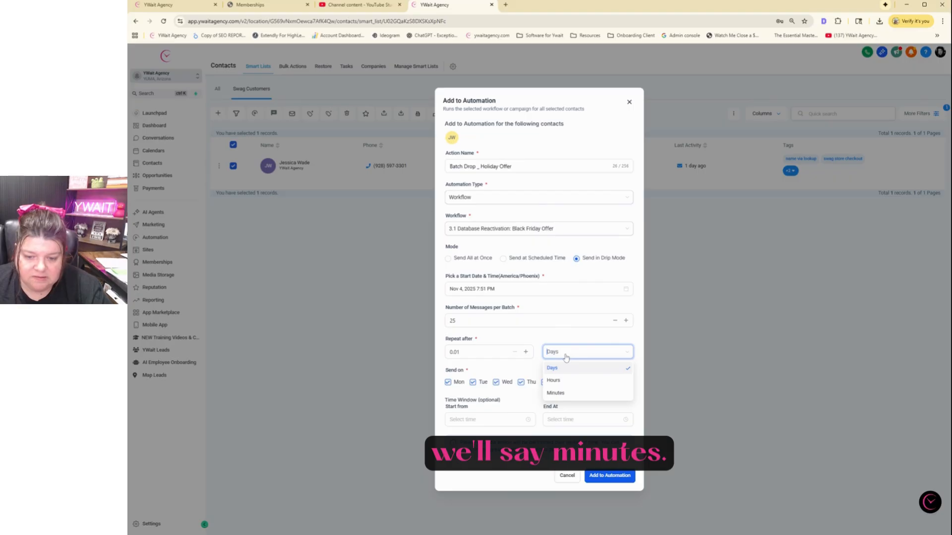
{"action": "left_click", "coordinate": [555, 393]}
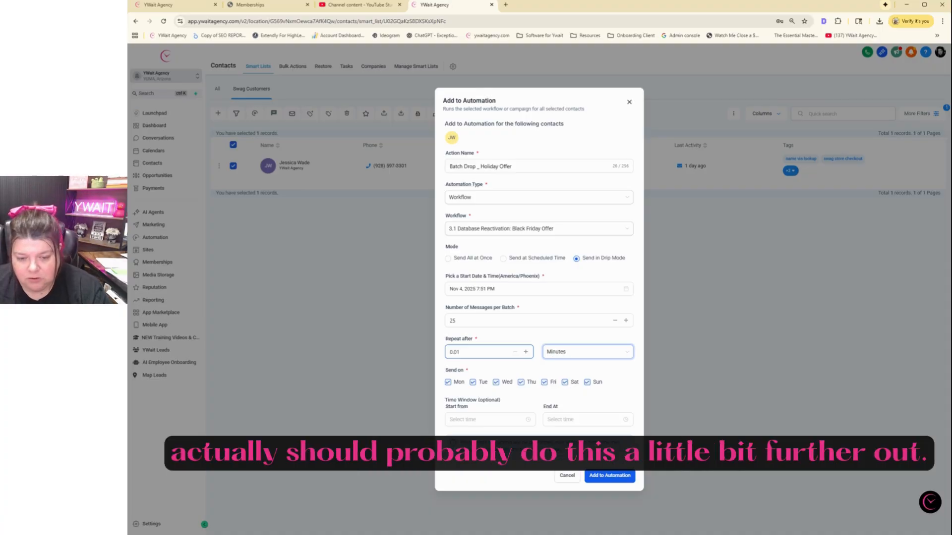
{"action": "left_click_drag", "start_coordinate": [460, 352], "coordinate": [449, 352]}
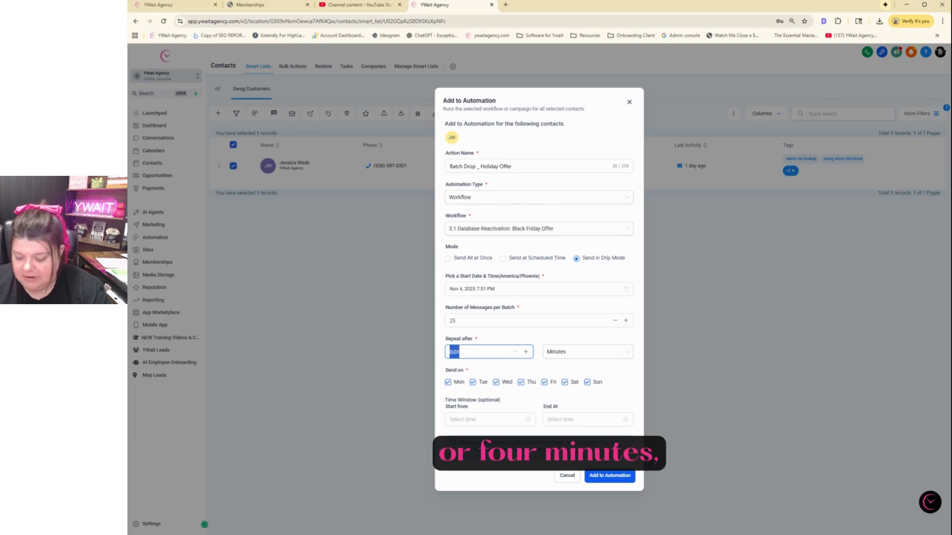
{"action": "type", "text": "5"}
{"action": "key", "text": "BackSpace"}
{"action": "type", "text": "4"}
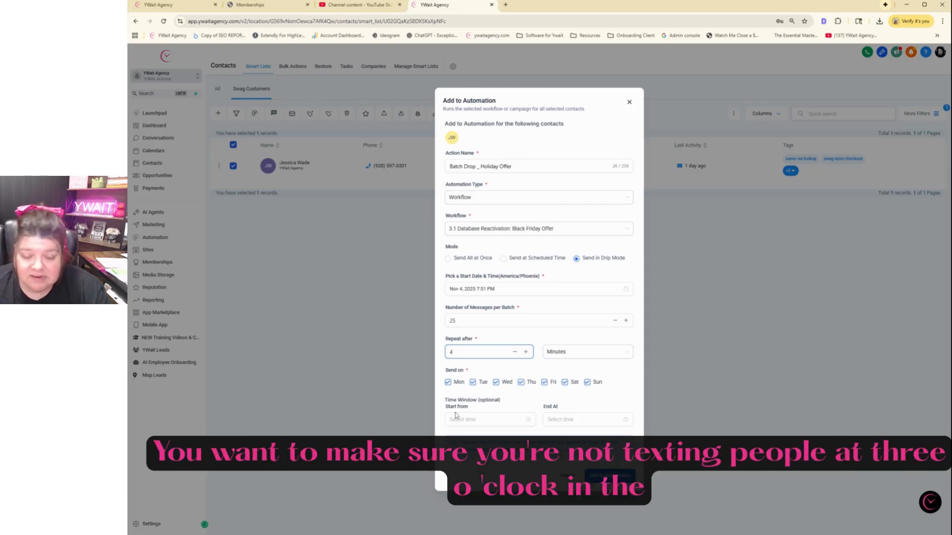
Schedule the contact into the Black Friday Offer workflow, dismiss the success notice, and open their record
{"action": "left_click", "coordinate": [611, 475]}
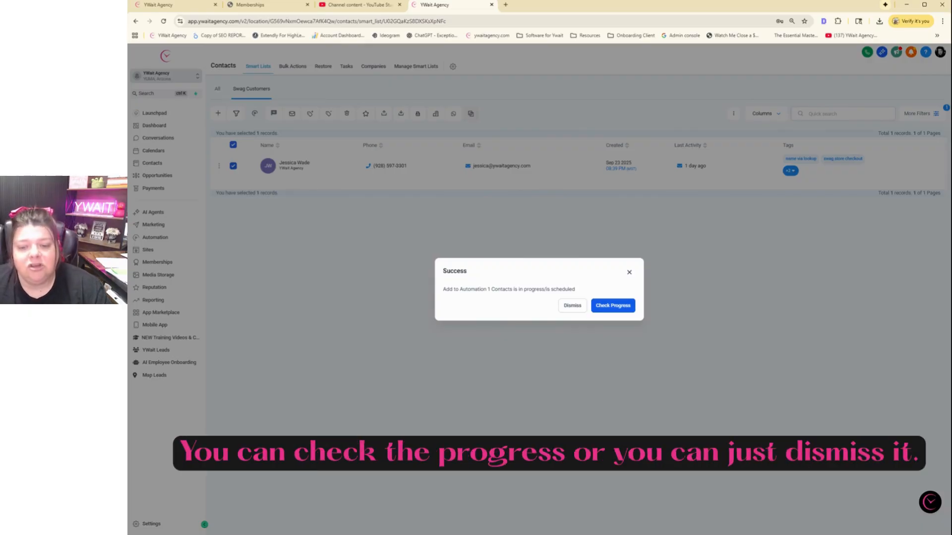
{"action": "left_click", "coordinate": [572, 306]}
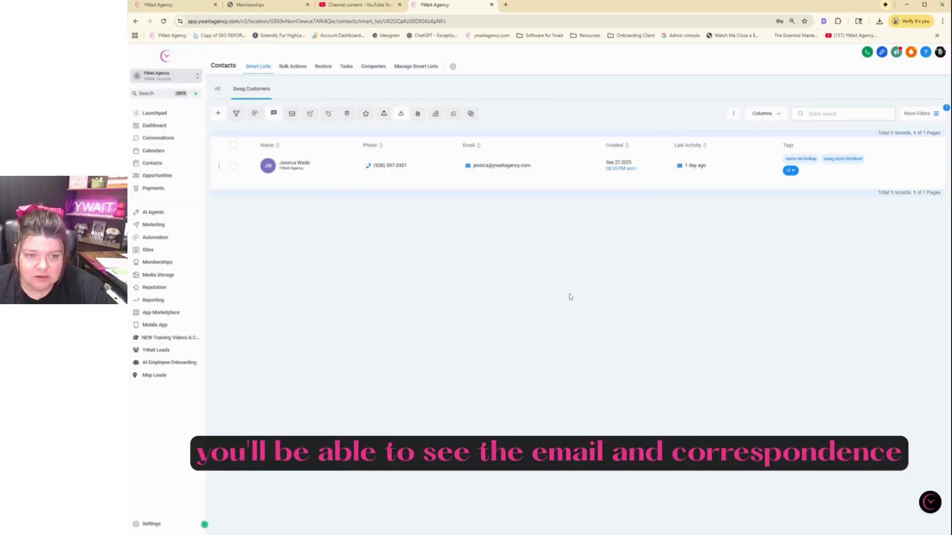
{"action": "left_click", "coordinate": [281, 168]}
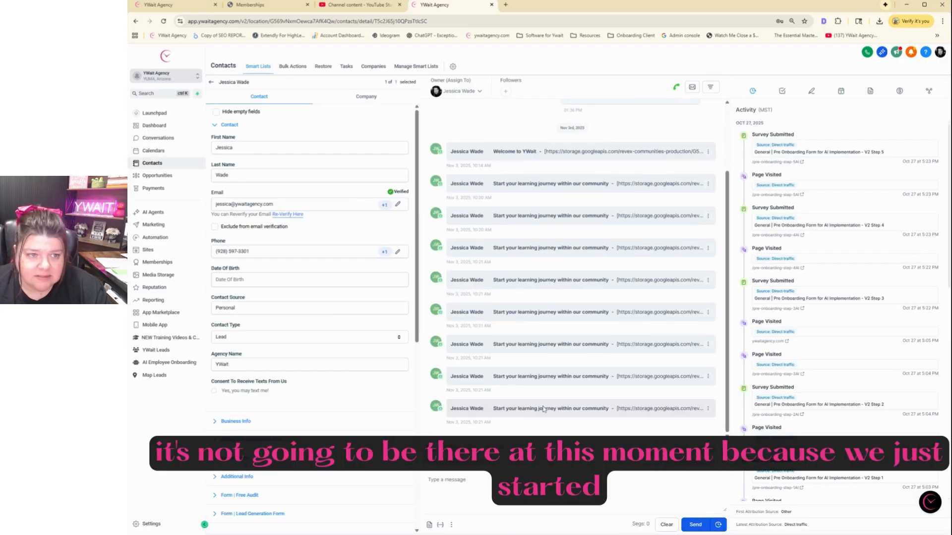
Return from the contact record to the Swag Customers smart list
{"action": "left_click", "coordinate": [211, 83]}
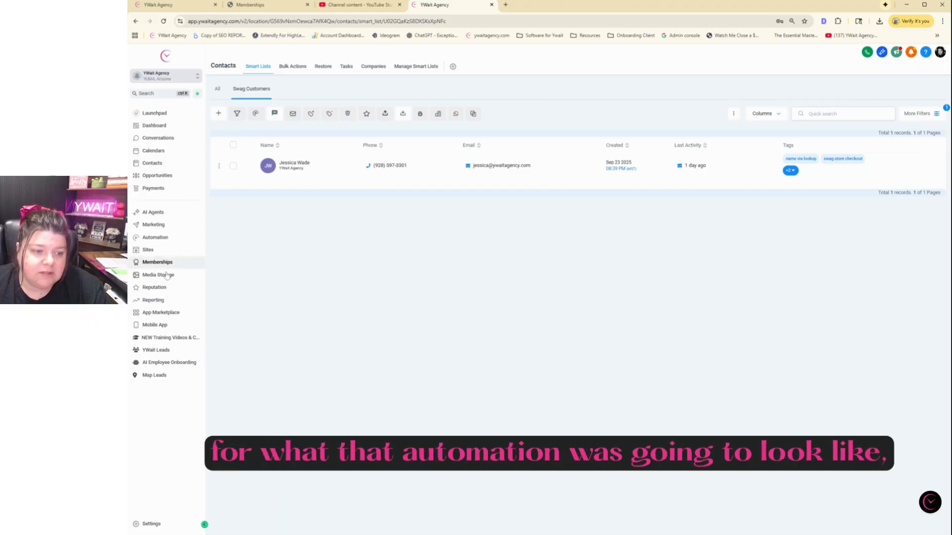
Open workflow 3.1 in the YWait Swage Store folder and view its '25% Off Swag Store!' Email step
{"action": "left_click", "coordinate": [152, 238]}
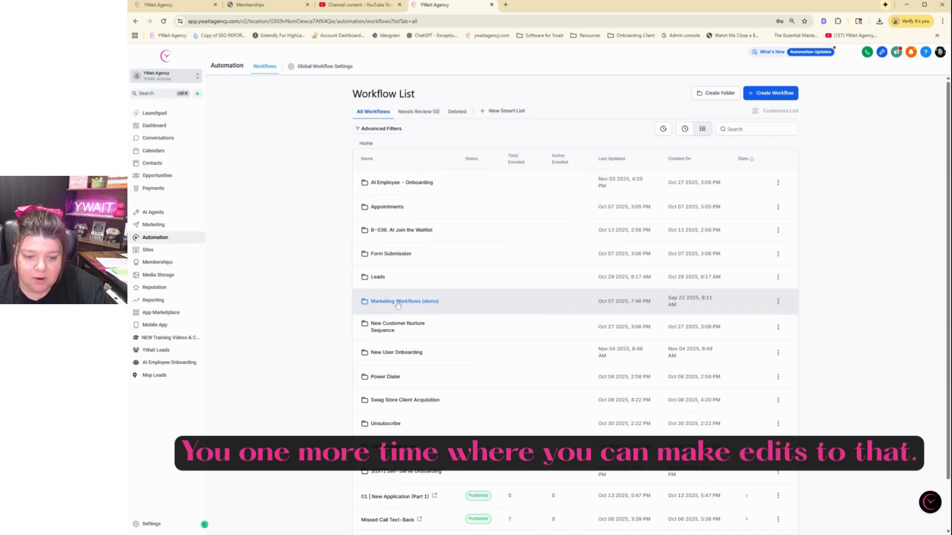
{"action": "scroll", "coordinate": [575, 298], "scroll_direction": "down", "scroll_amount": 1}
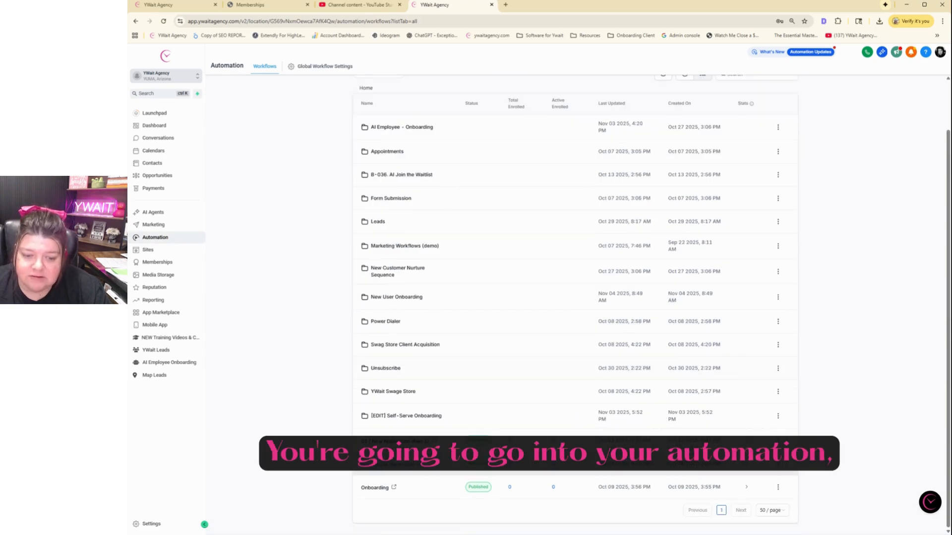
{"action": "left_click", "coordinate": [392, 391]}
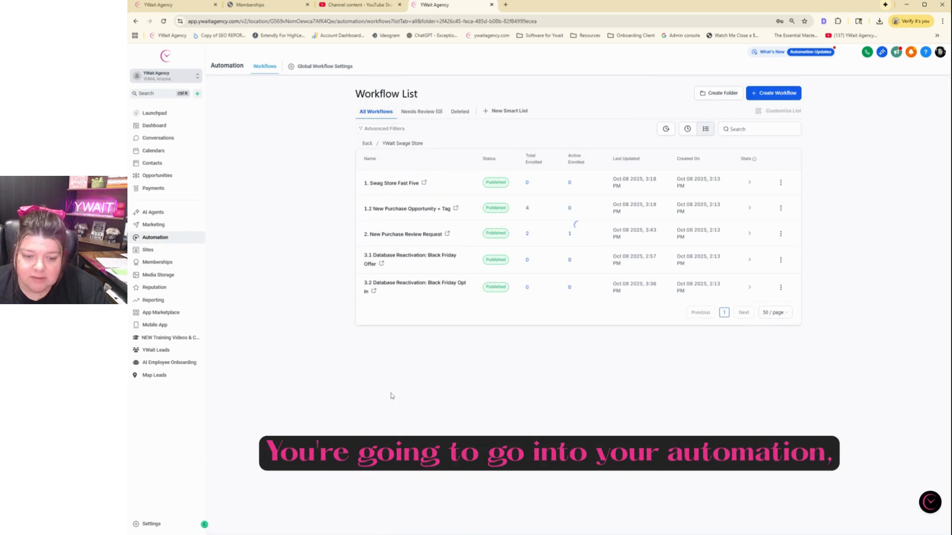
{"action": "left_click", "coordinate": [411, 255]}
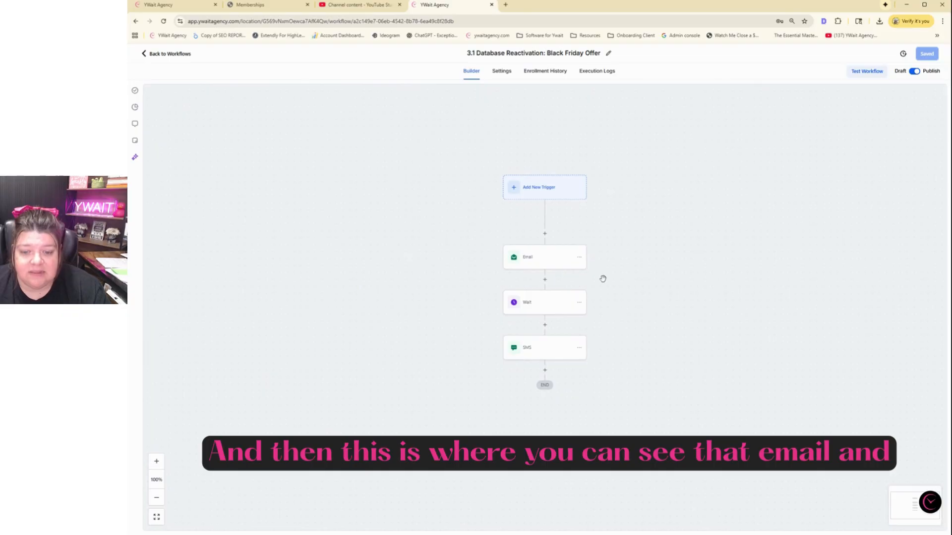
{"action": "left_click", "coordinate": [529, 250]}
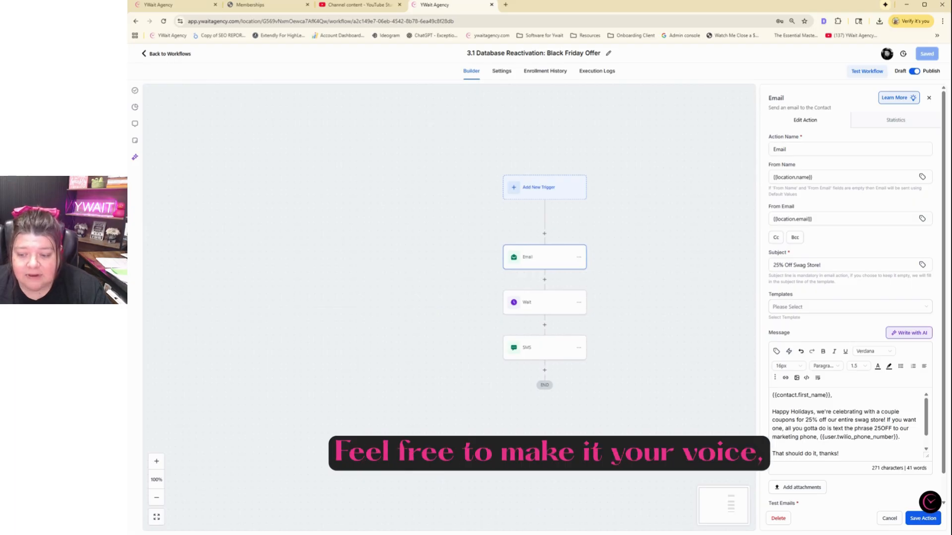
{"action": "scroll", "coordinate": [848, 424], "scroll_direction": "down", "scroll_amount": 1}
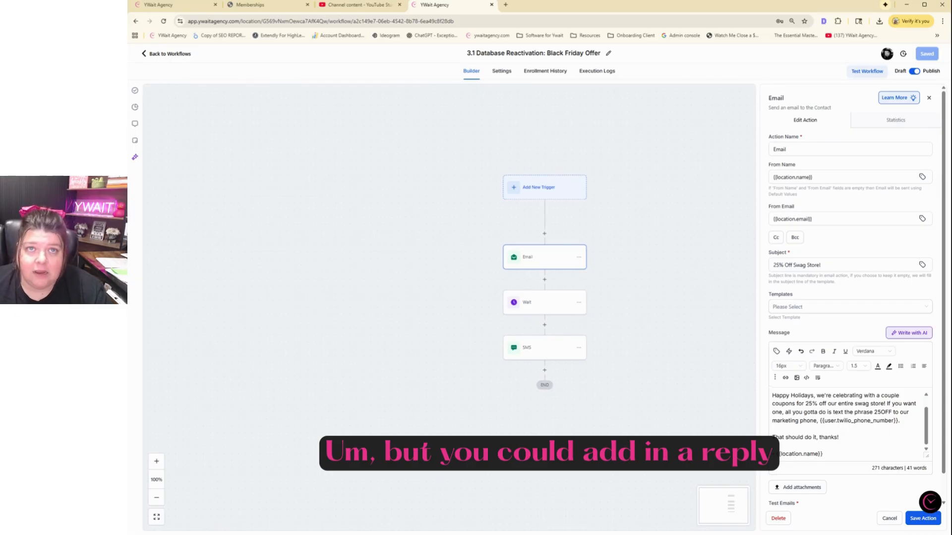
Close the Email step panel to show the workflow's trigger, Email, Wait and SMS steps
{"action": "left_click_drag", "start_coordinate": [647, 256], "coordinate": [647, 276]}
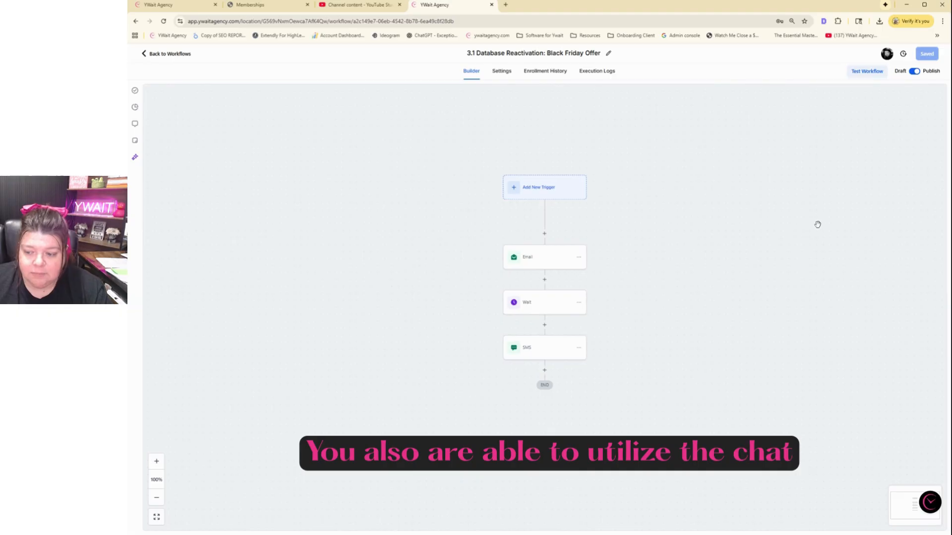
{"action": "left_click", "coordinate": [929, 504]}
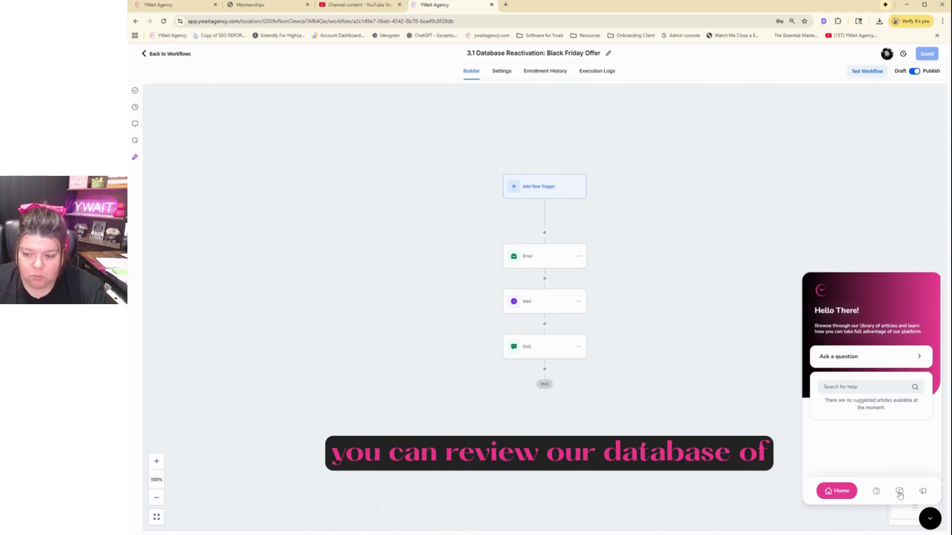
{"action": "left_click", "coordinate": [876, 491]}
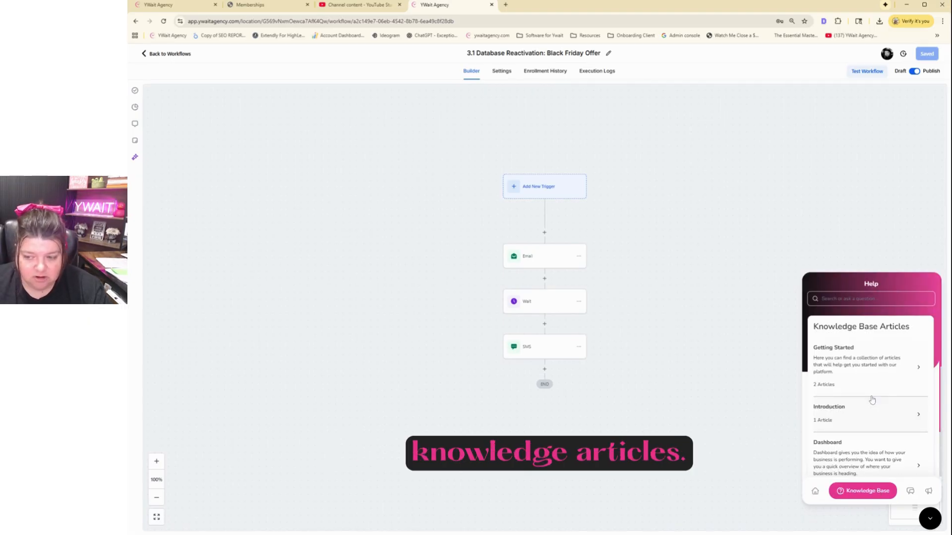
{"action": "left_click", "coordinate": [911, 492]}
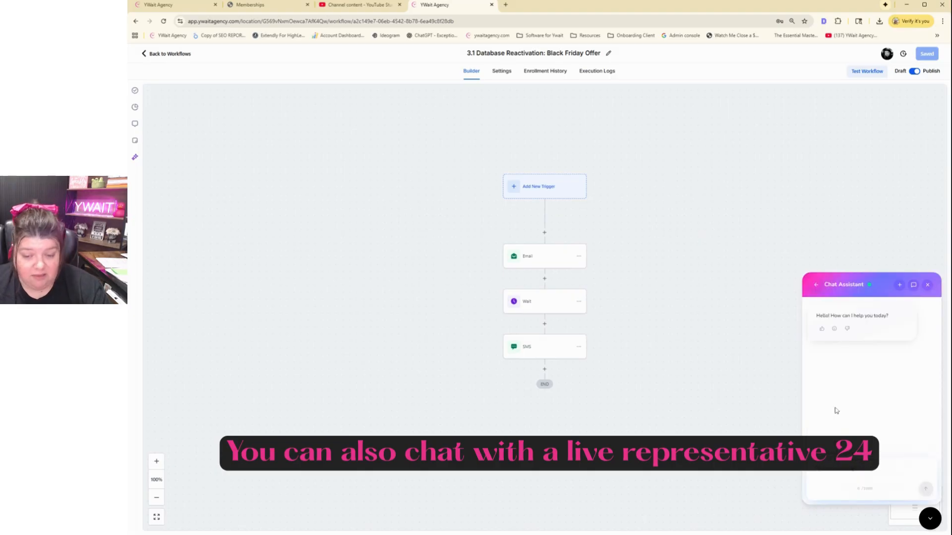
{"action": "left_click", "coordinate": [925, 285]}
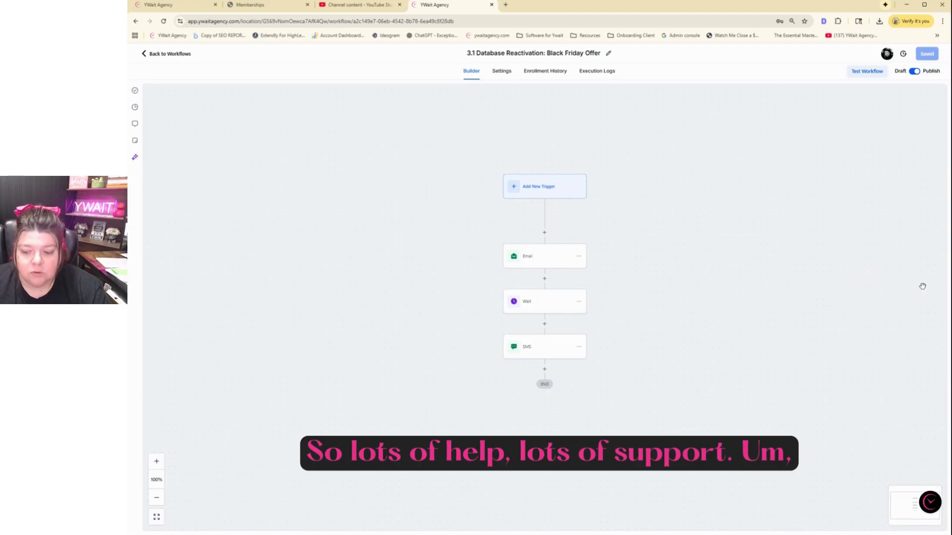